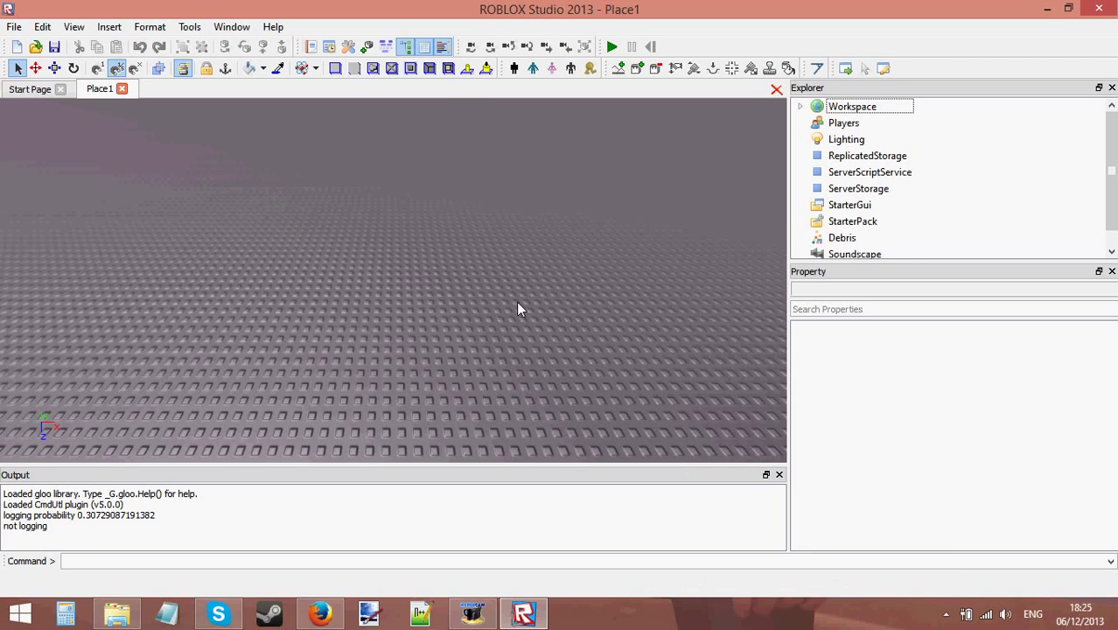
Insert a ScreenGui into StarterGui, then a TextButton inside that ScreenGui.
mouse_move(518, 308)
right_down()
mouse_move(519, 263)
mouse_move(518, 323)
mouse_move(518, 245)
mouse_move(518, 315)
mouse_move(508, 297)
right_up()
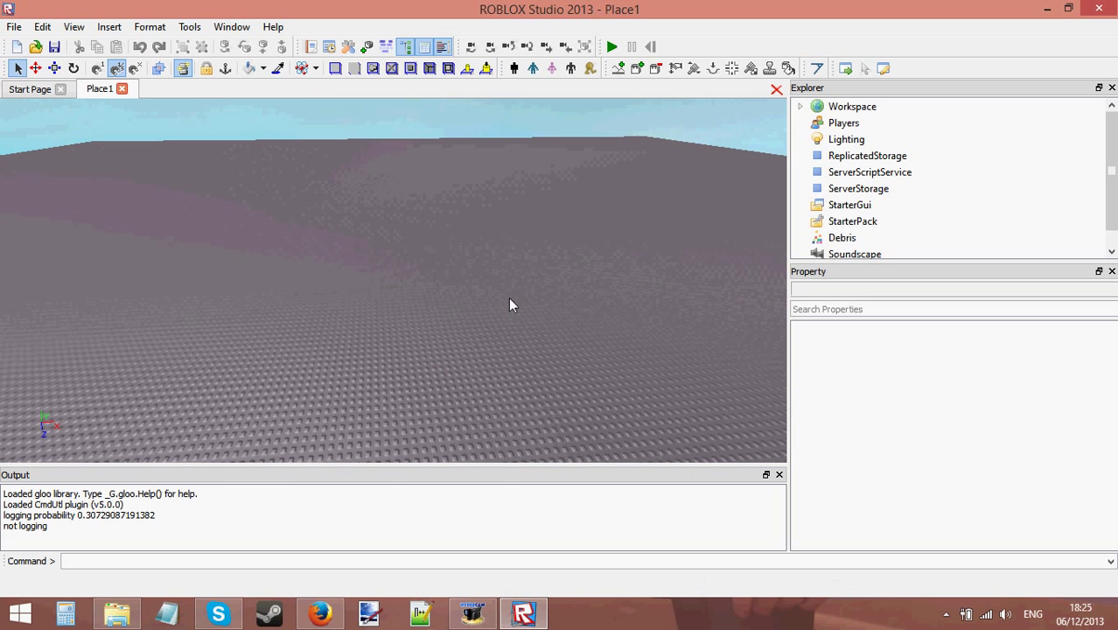
click(862, 207)
click(368, 47)
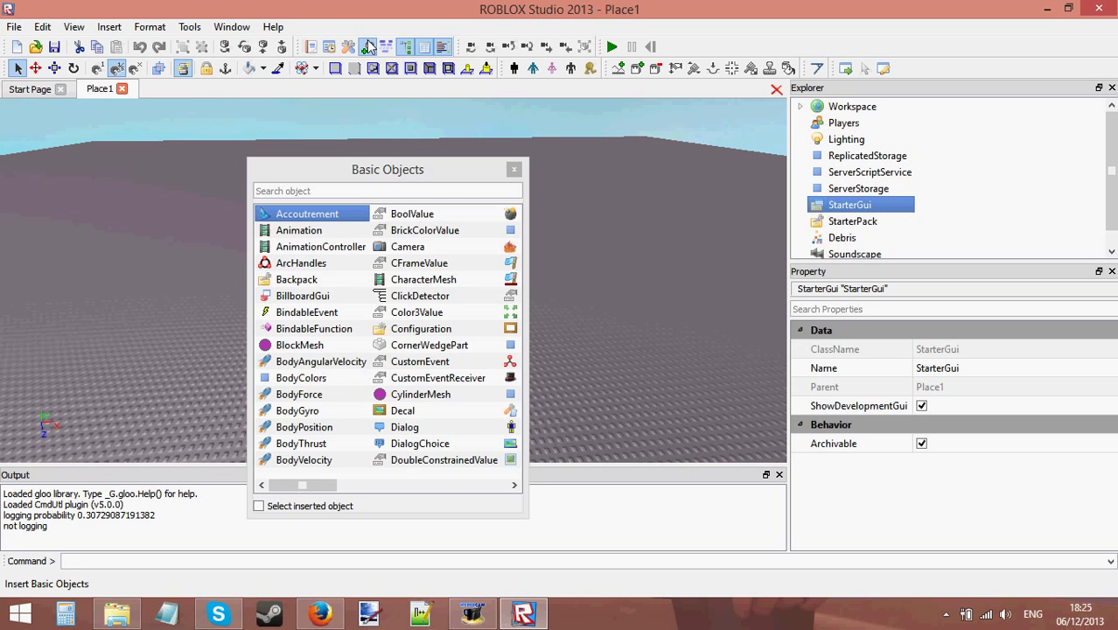
drag(303, 486, 404, 486)
click(385, 284)
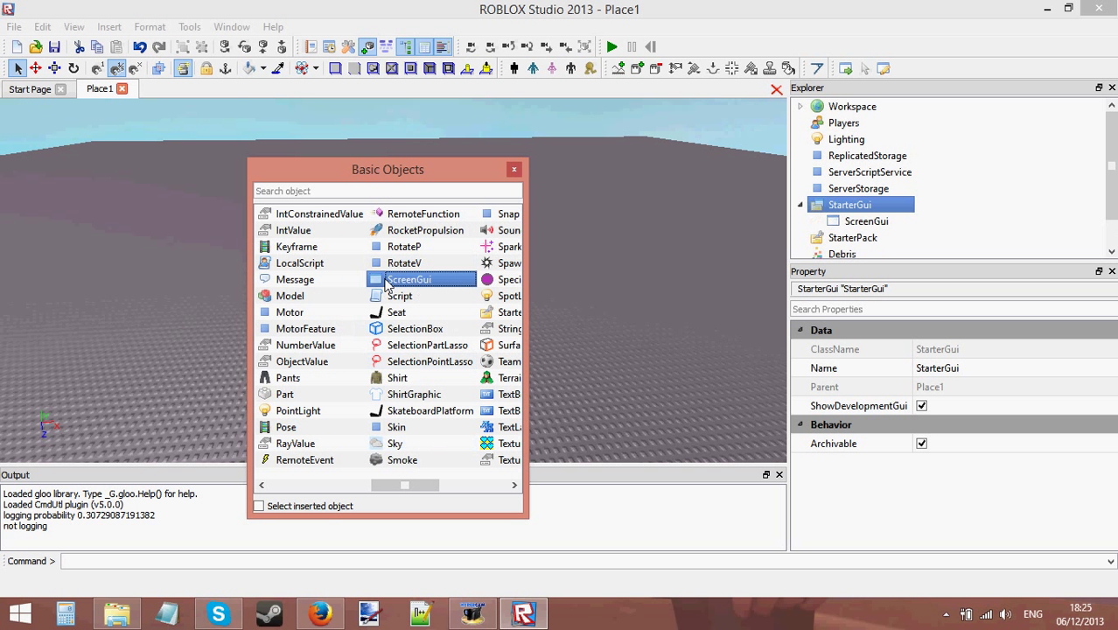
click(847, 223)
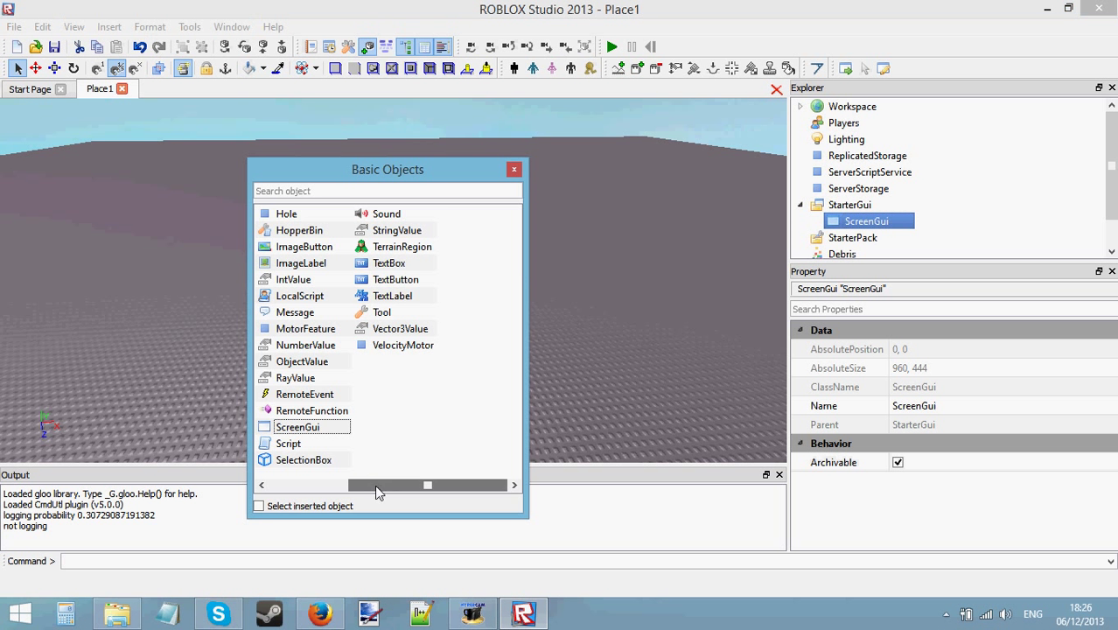
drag(374, 485, 400, 487)
click(419, 286)
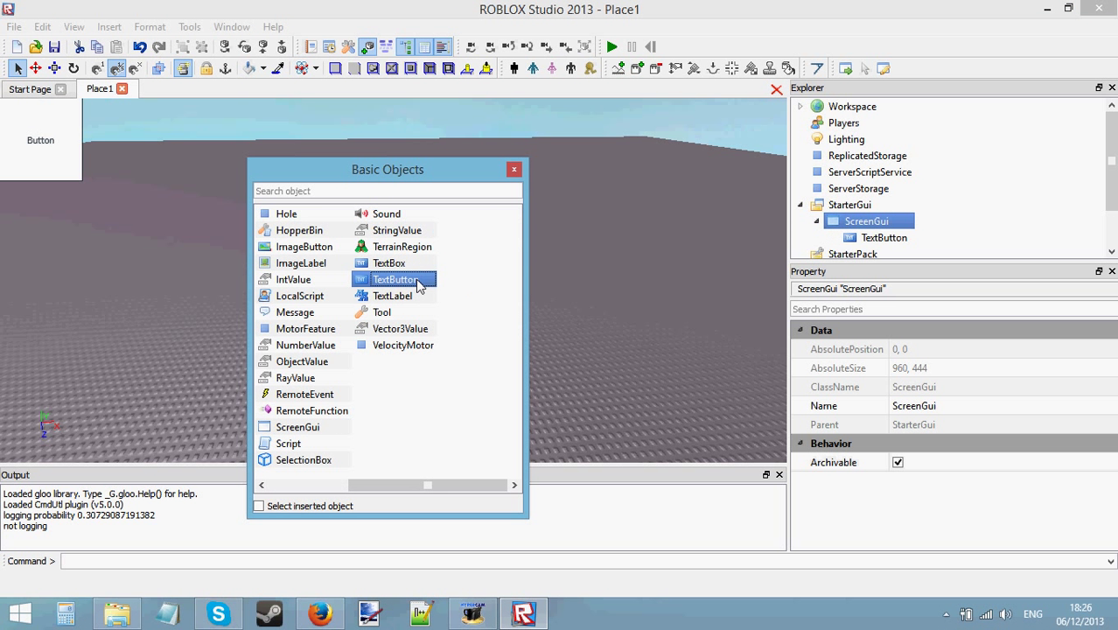
Set the TextButton's Size to {0.1,0},{0.1,0}.
click(514, 169)
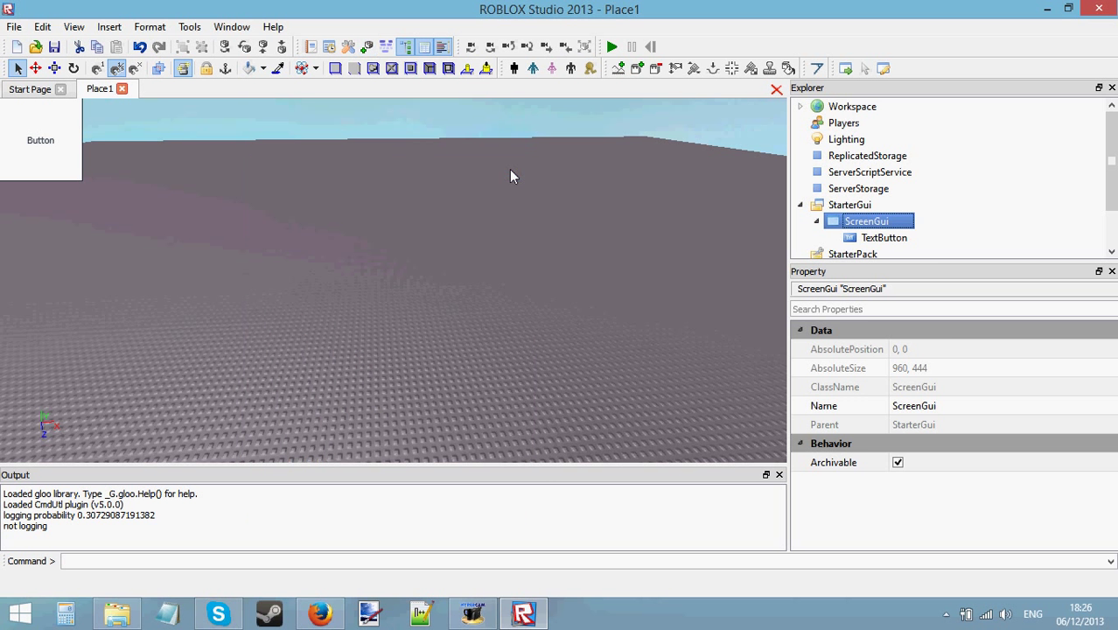
click(858, 239)
scroll(947, 339, down, 2)
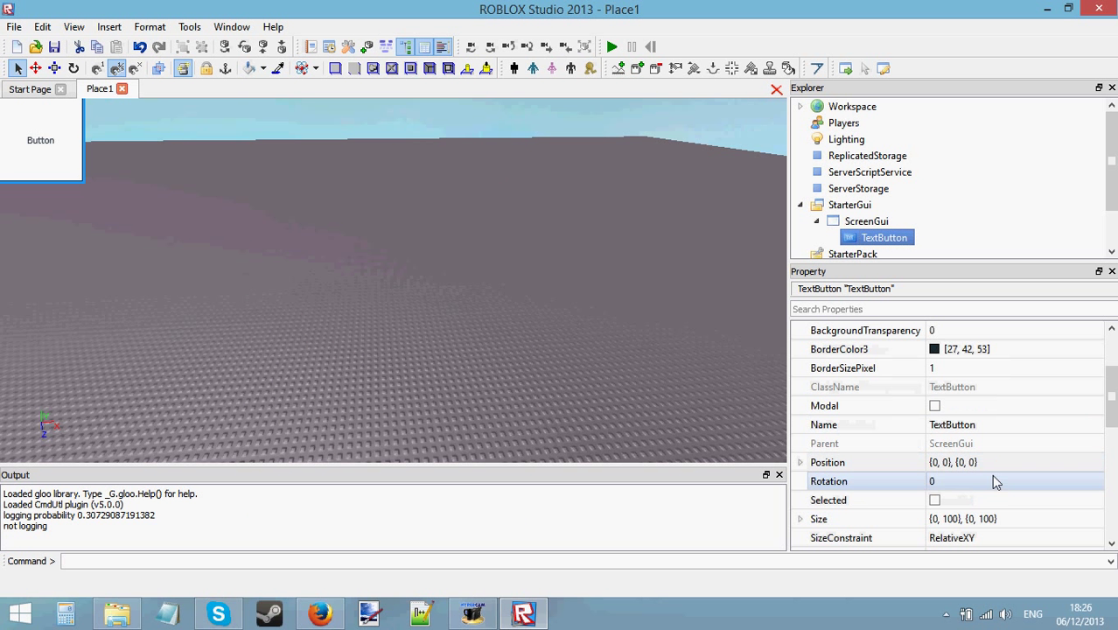
click(973, 518)
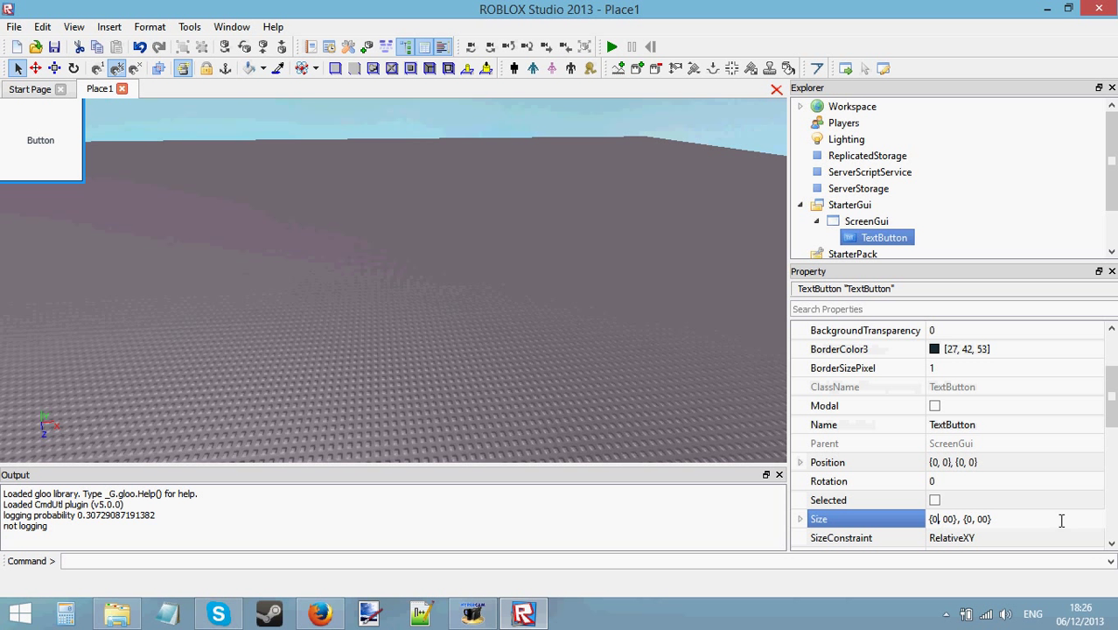
text(1)
text(1)
key(Return)
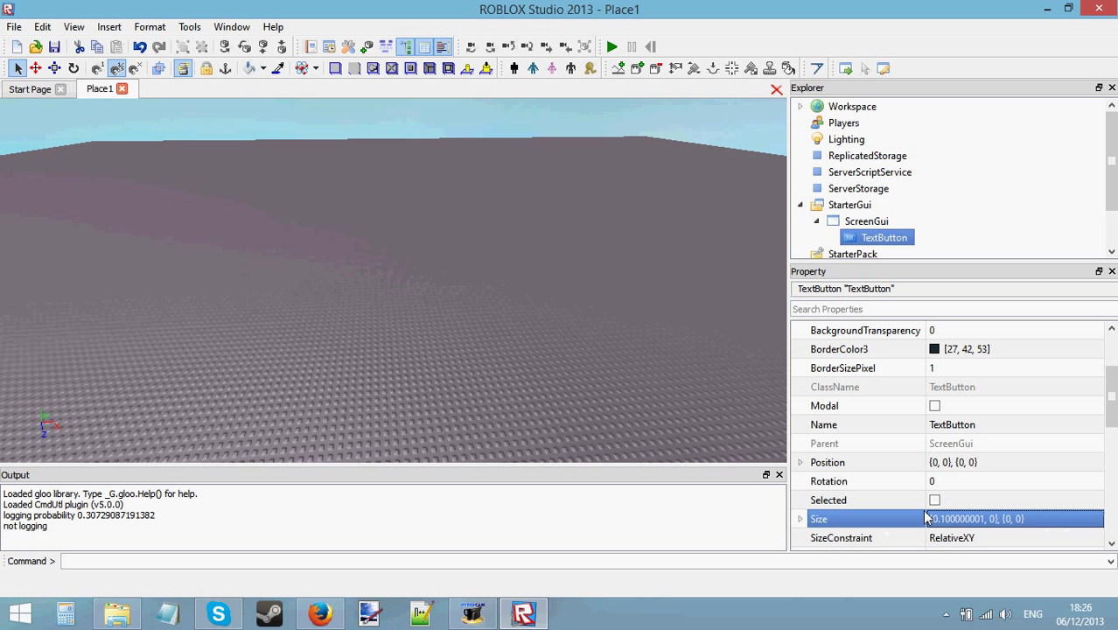
click(1010, 522)
click(1017, 524)
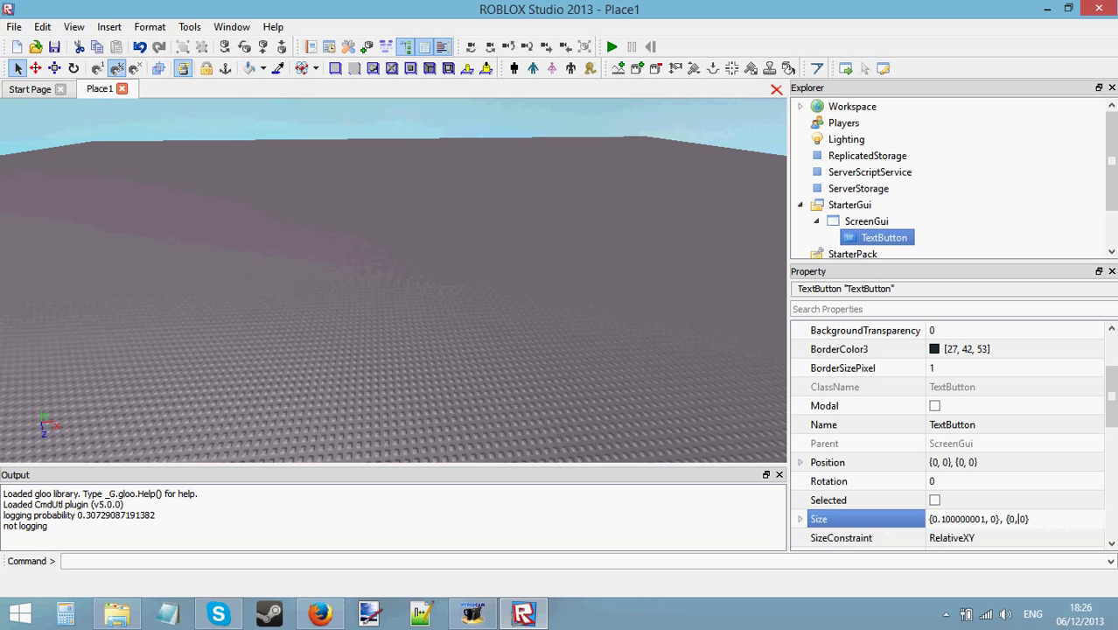
text(.1)
key(Return)
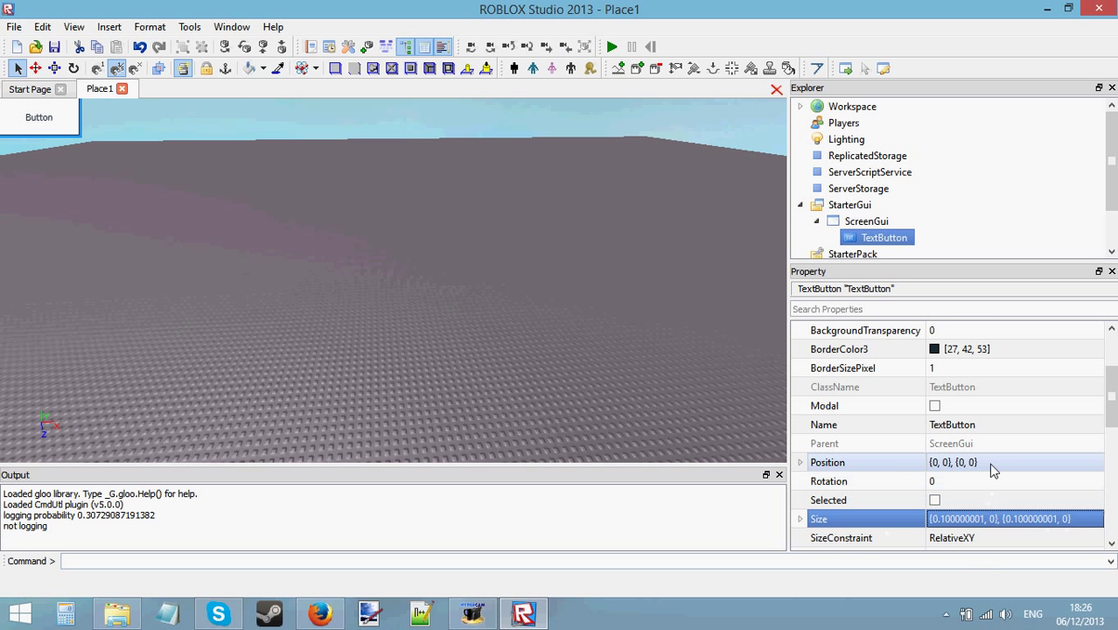
Set the TextButton's Position to {0,0},{0.45,0}.
click(938, 464)
click(968, 469)
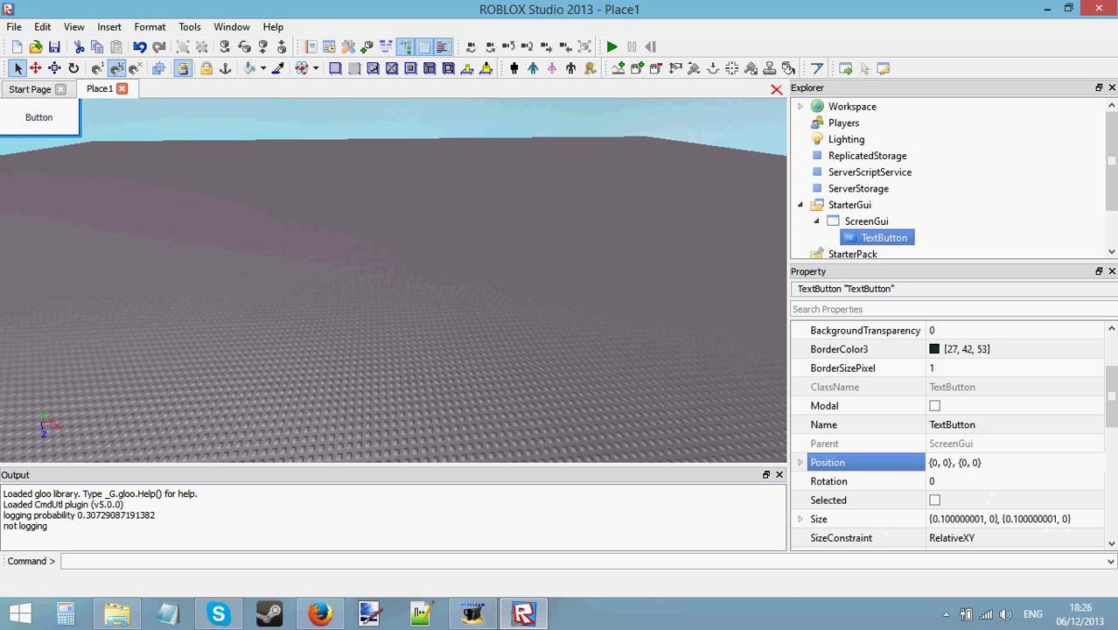
text(.45)
key(Return)
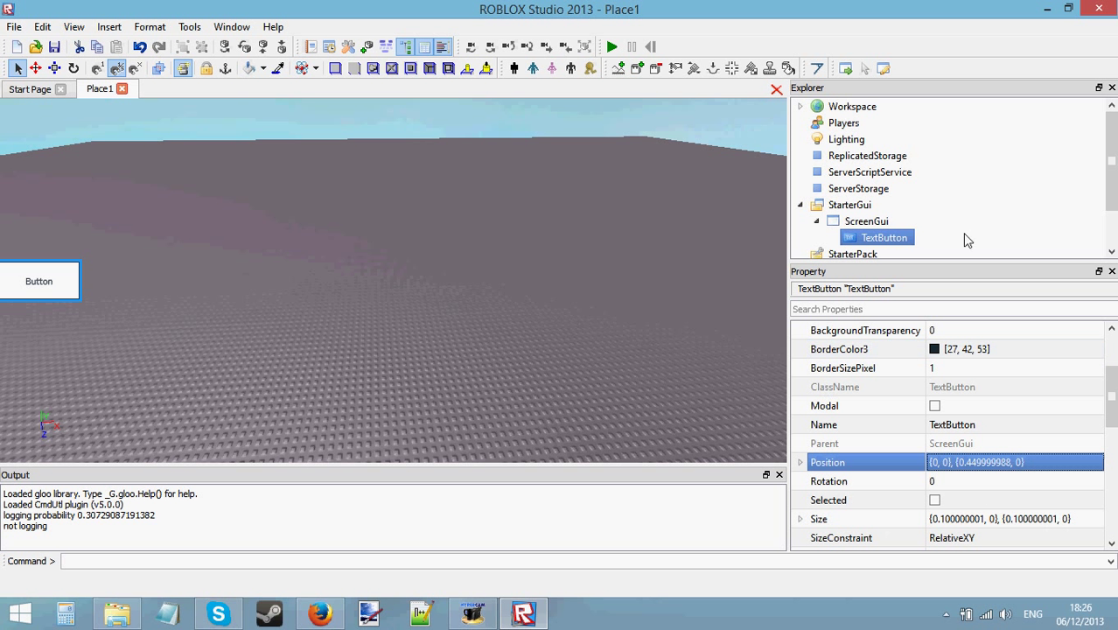
Rename the TextButton to Open.
drag(1011, 187, 1011, 257)
click(884, 188)
scroll(960, 411, down, 4)
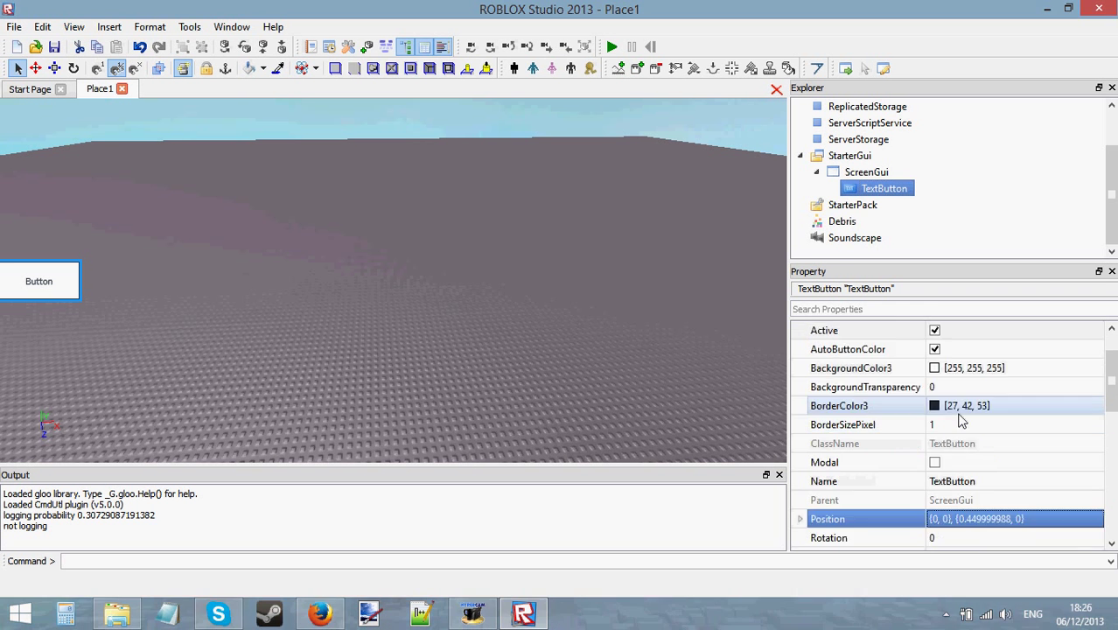
scroll(955, 385, up, 5)
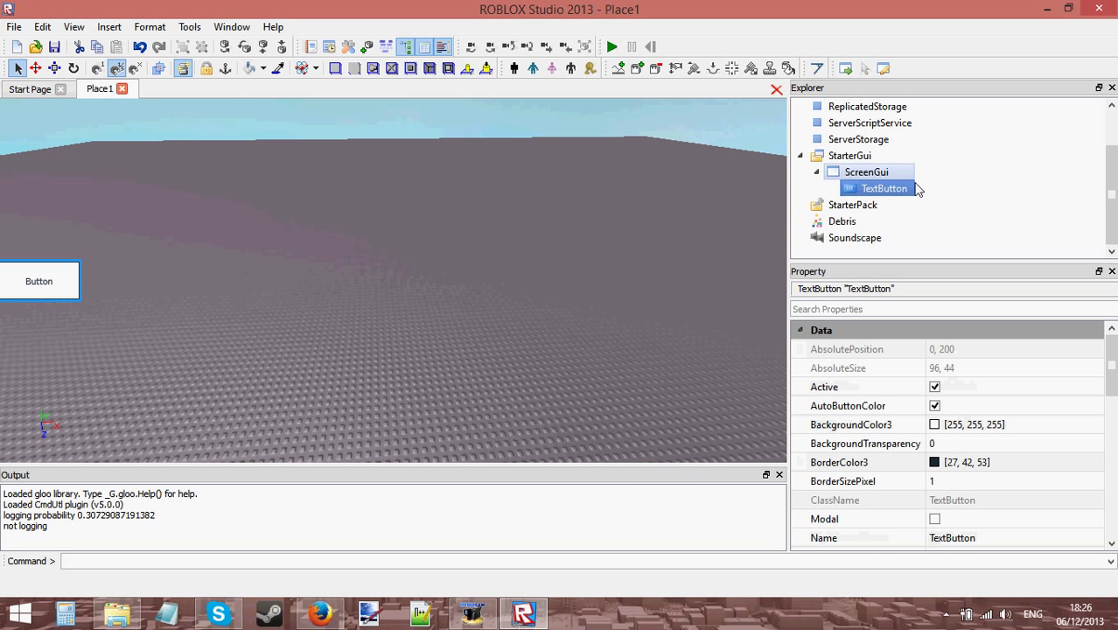
click(866, 172)
click(884, 188)
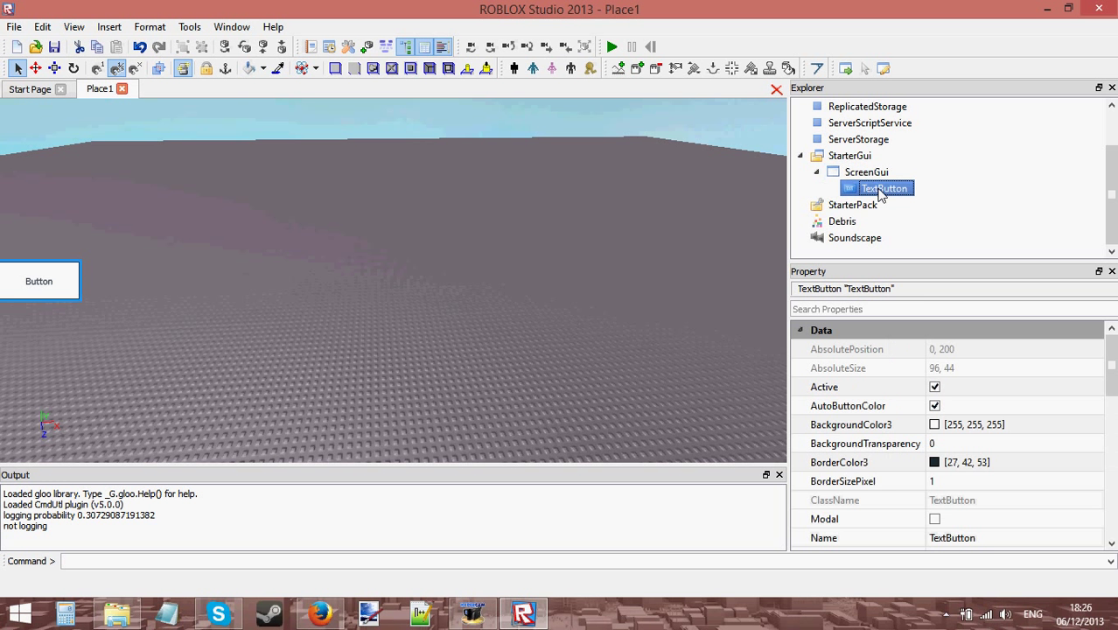
click(984, 537)
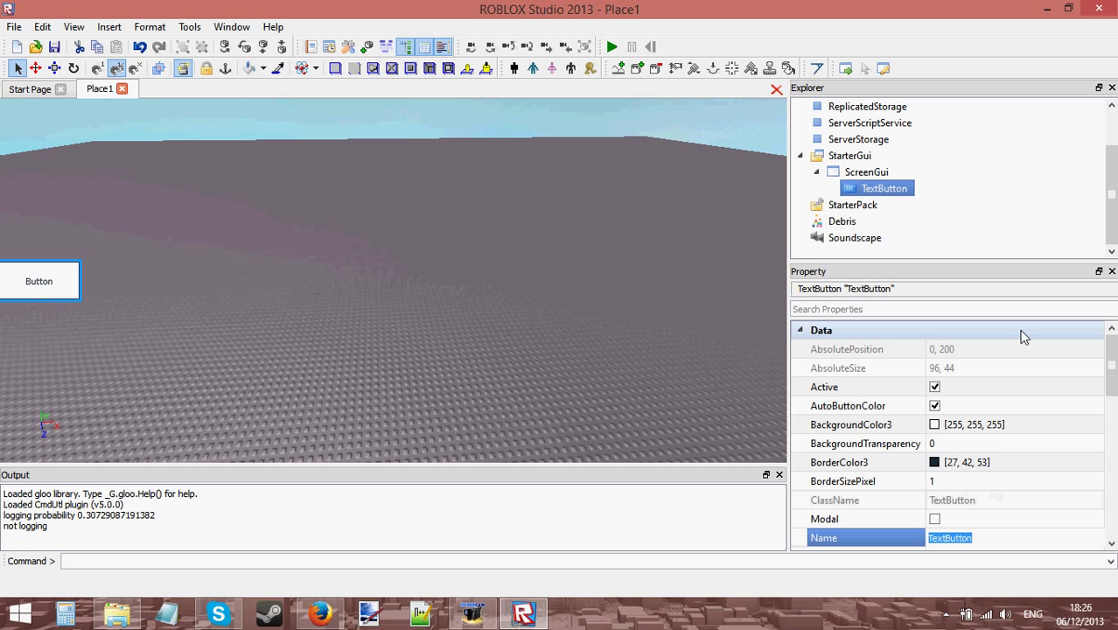
text(Open)
key(Return)
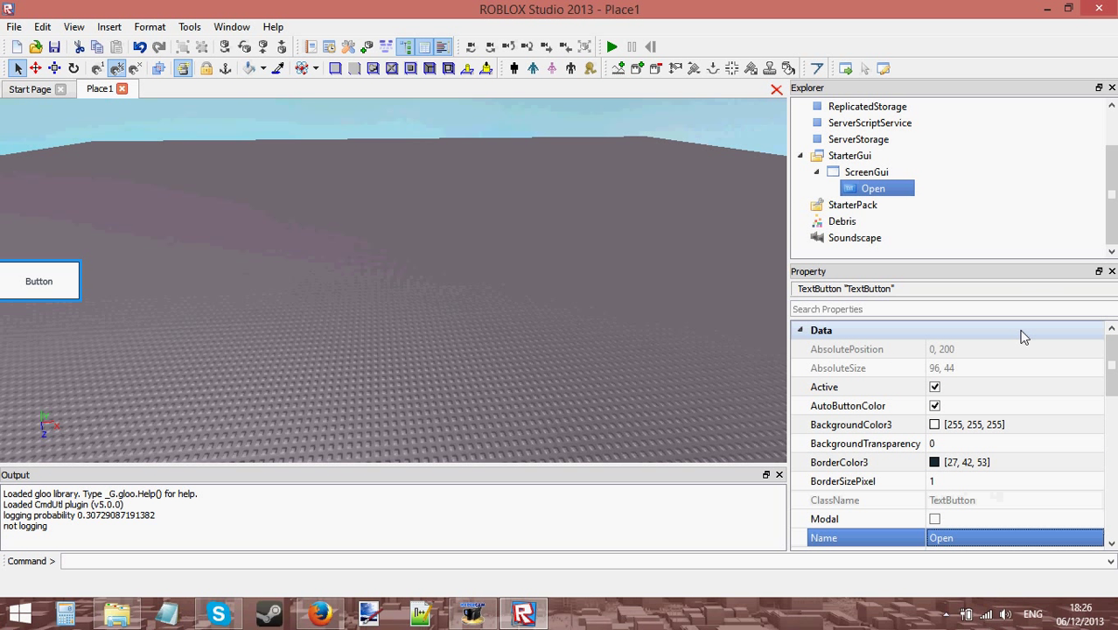
click(864, 173)
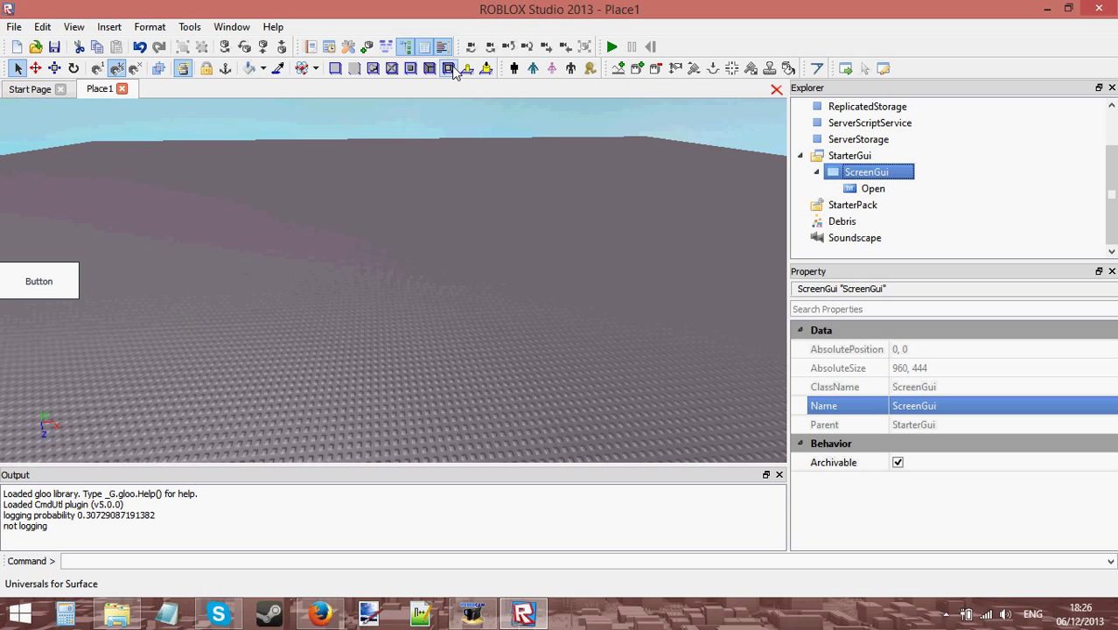
Insert a Frame into the ScreenGui.
click(367, 47)
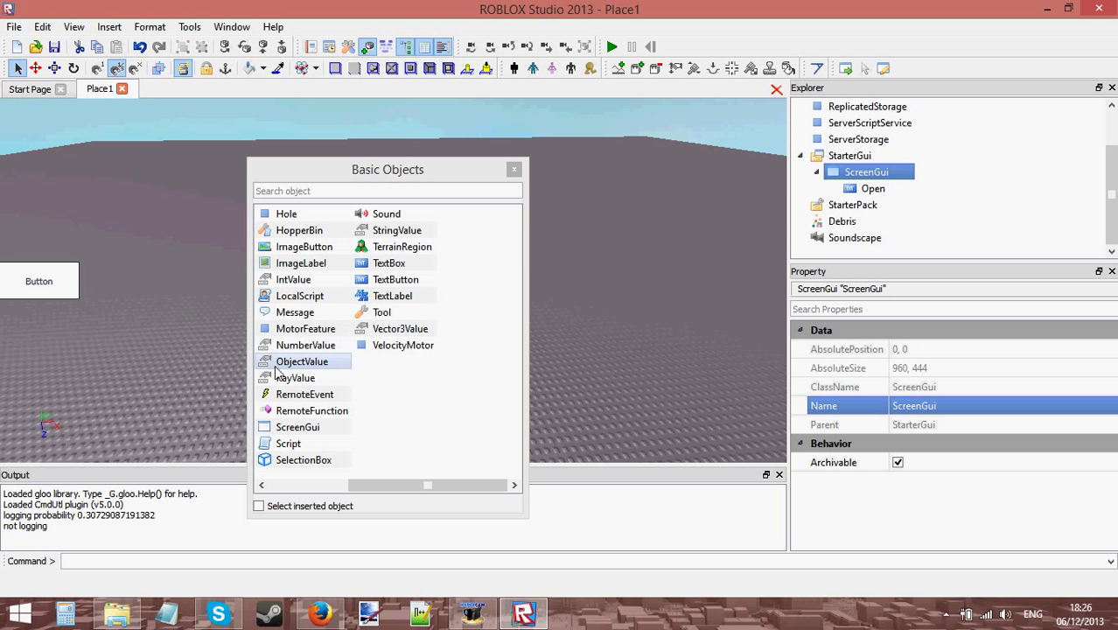
drag(388, 486, 306, 487)
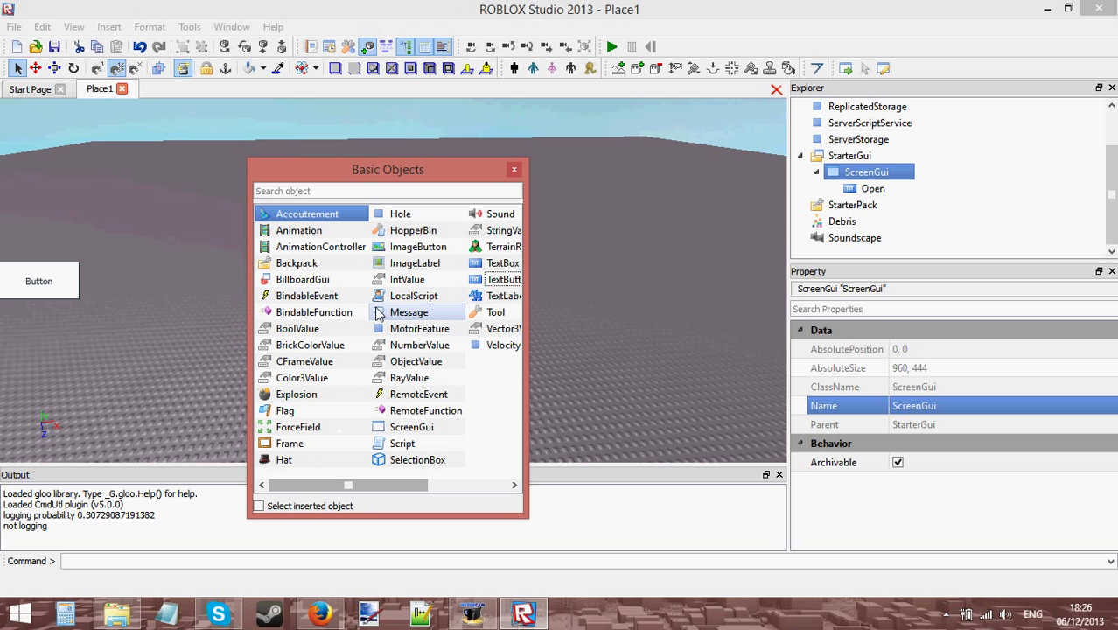
click(290, 444)
click(515, 170)
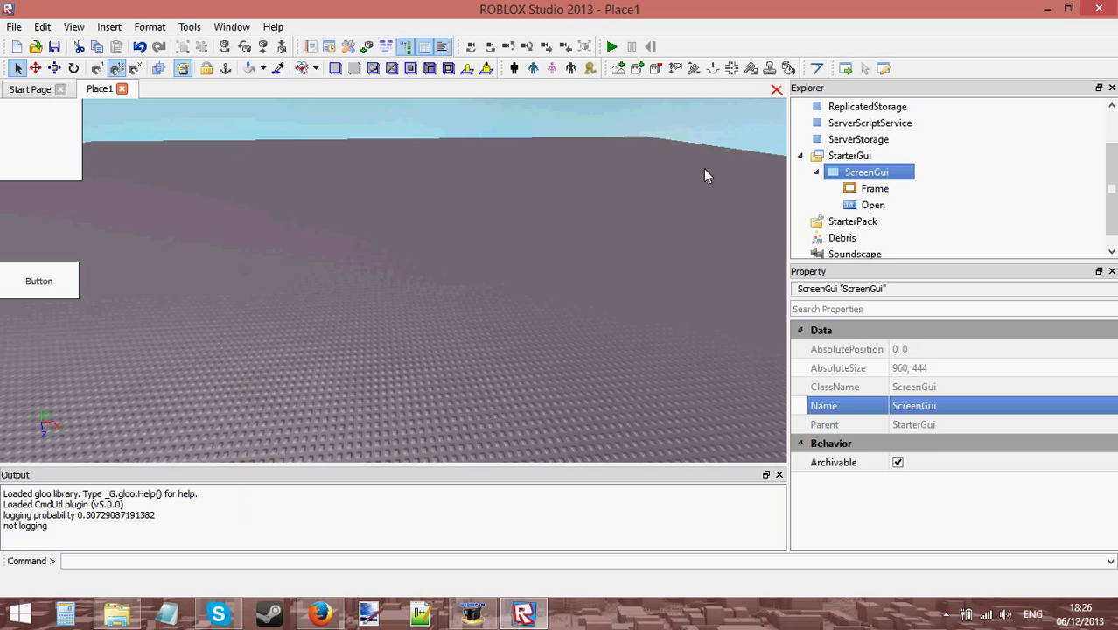
Set the Frame's Size to {0.4,0},{0.5,0}.
click(906, 193)
scroll(921, 506, down, 2)
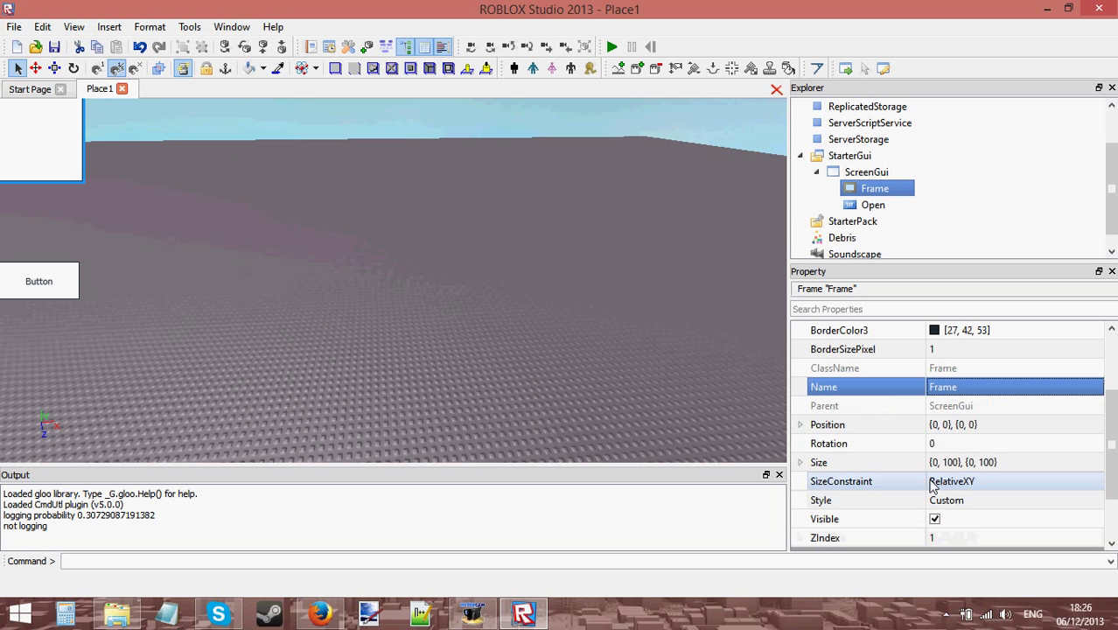
click(941, 423)
click(938, 423)
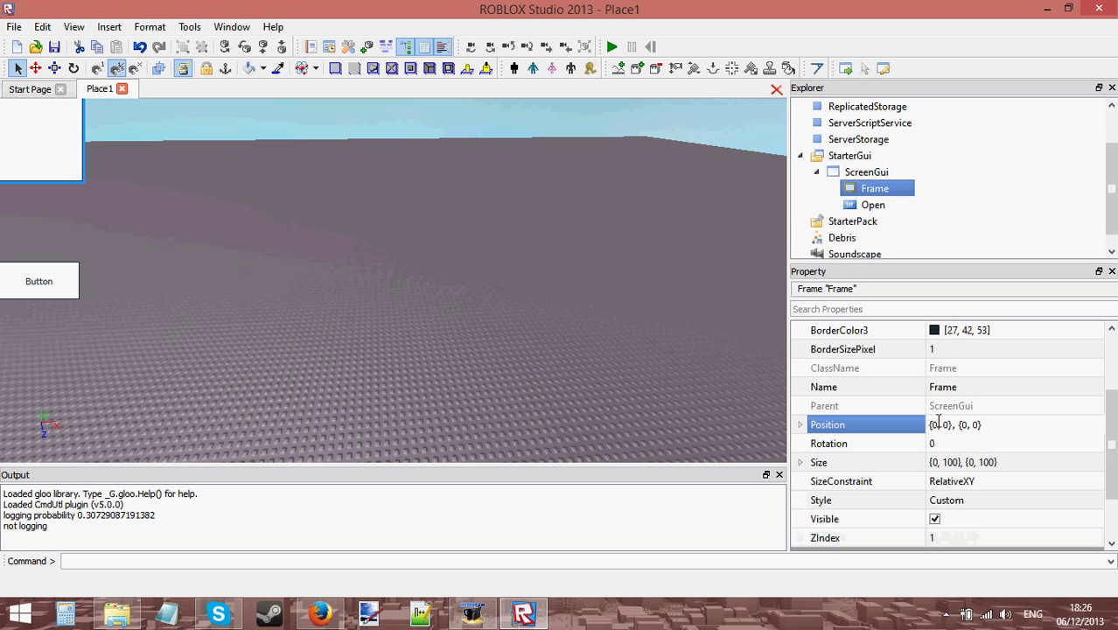
click(953, 465)
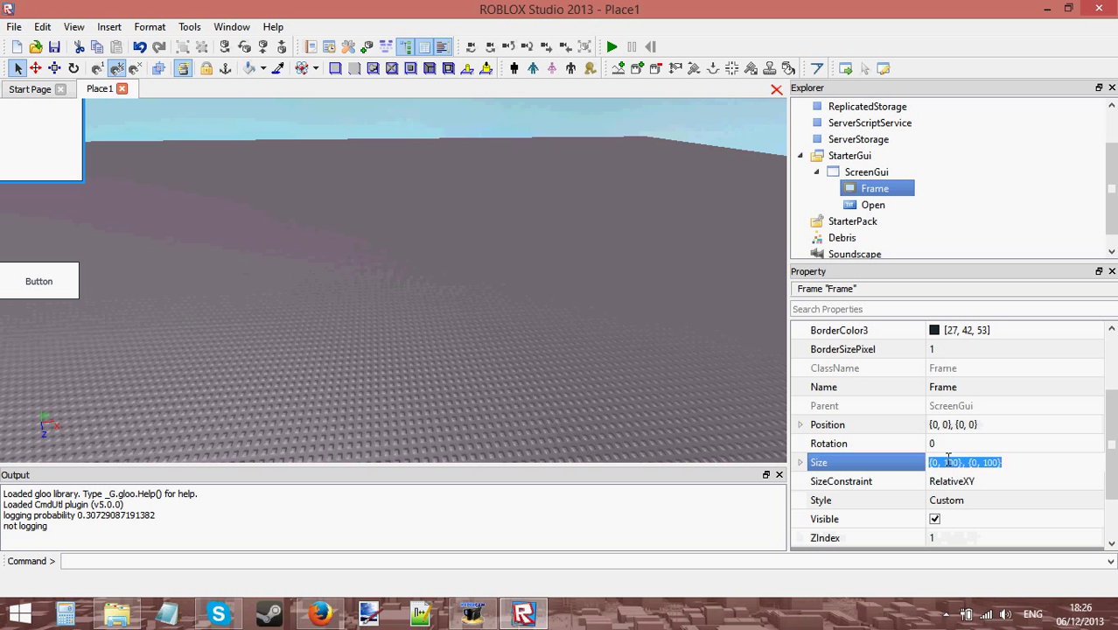
click(948, 459)
key(BackSpace)
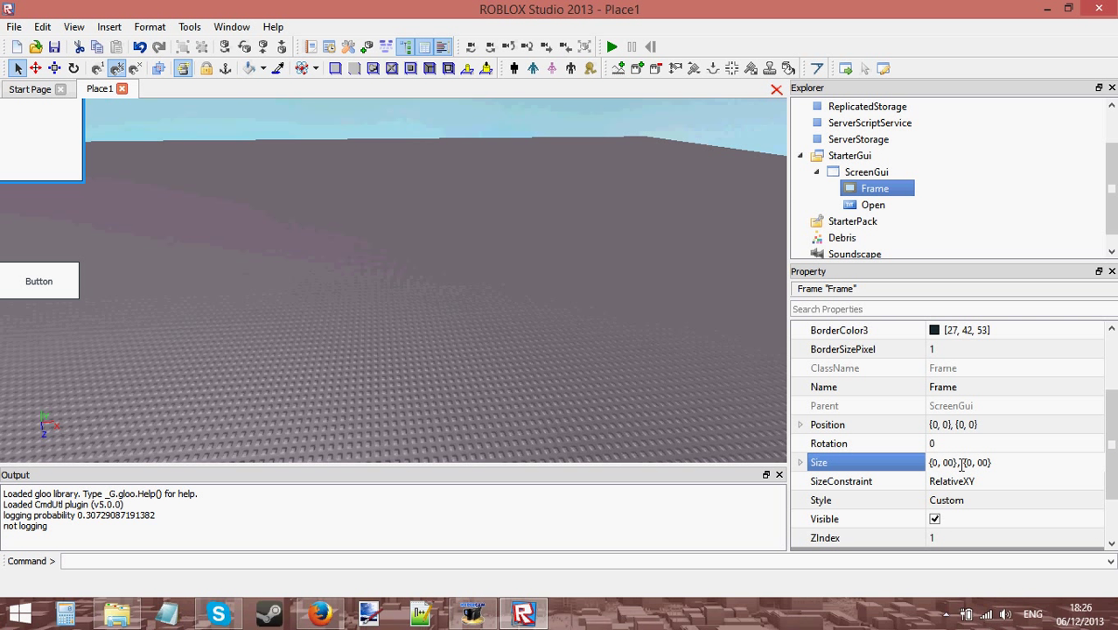
text(.4)
text(.5)
key(Return)
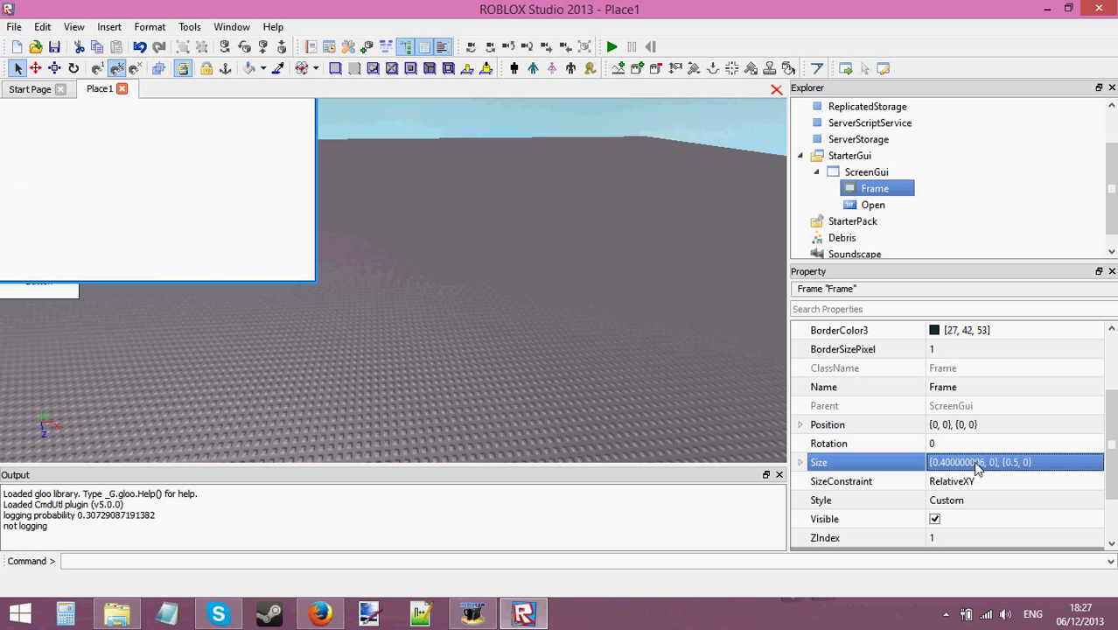
Set the Frame's Position to {0.2,0},{0.4,0}.
click(947, 426)
click(942, 425)
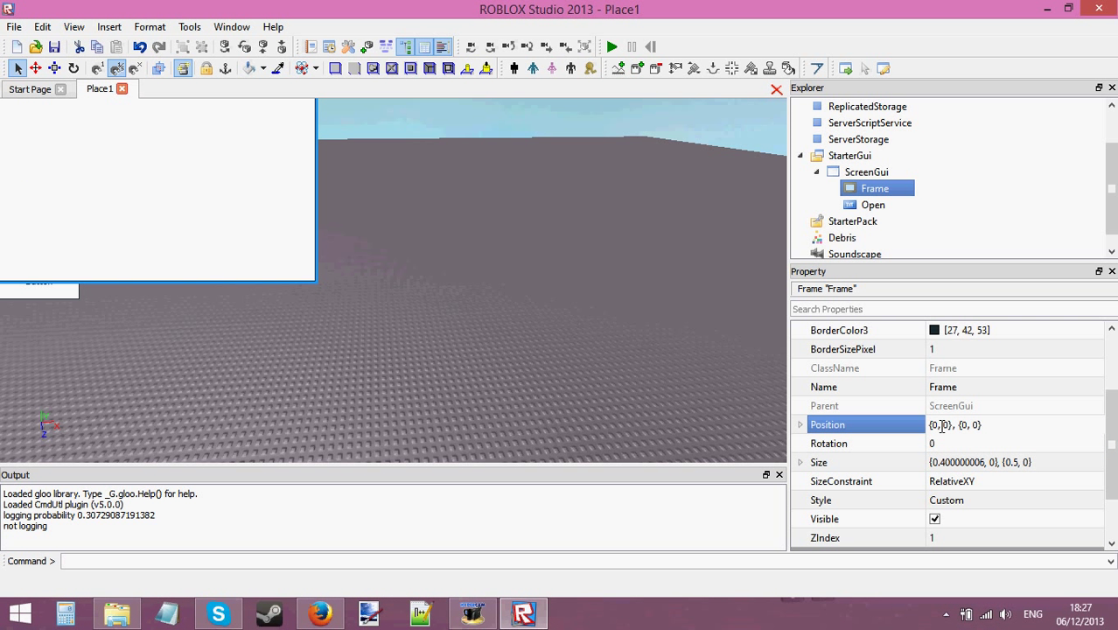
text(.2)
text(.4)
key(Return)
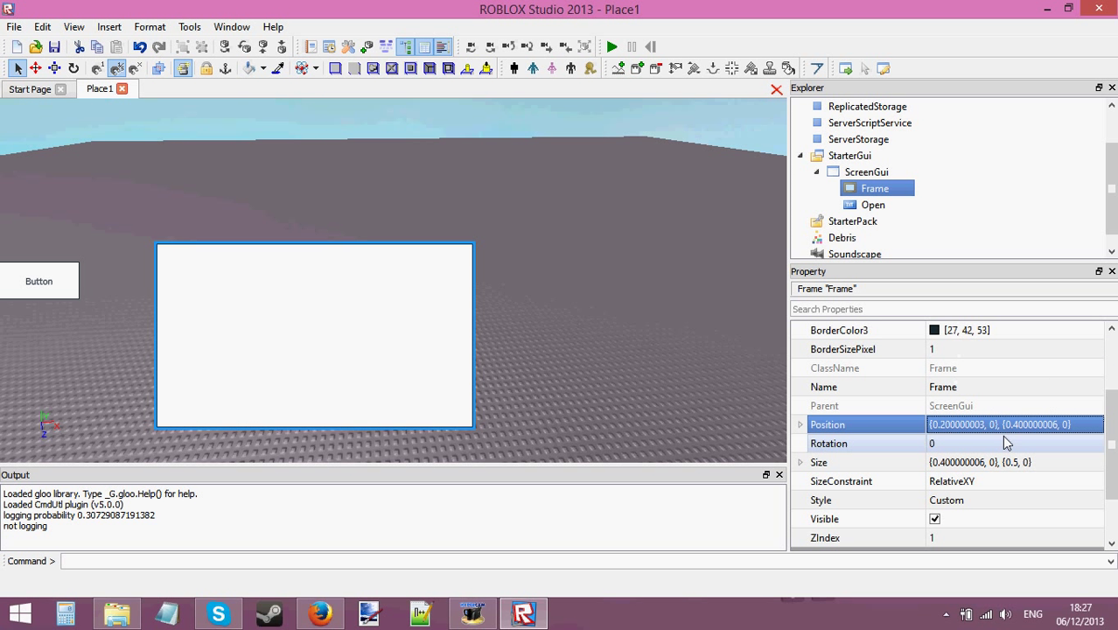
click(994, 426)
scroll(1071, 423, up, 2)
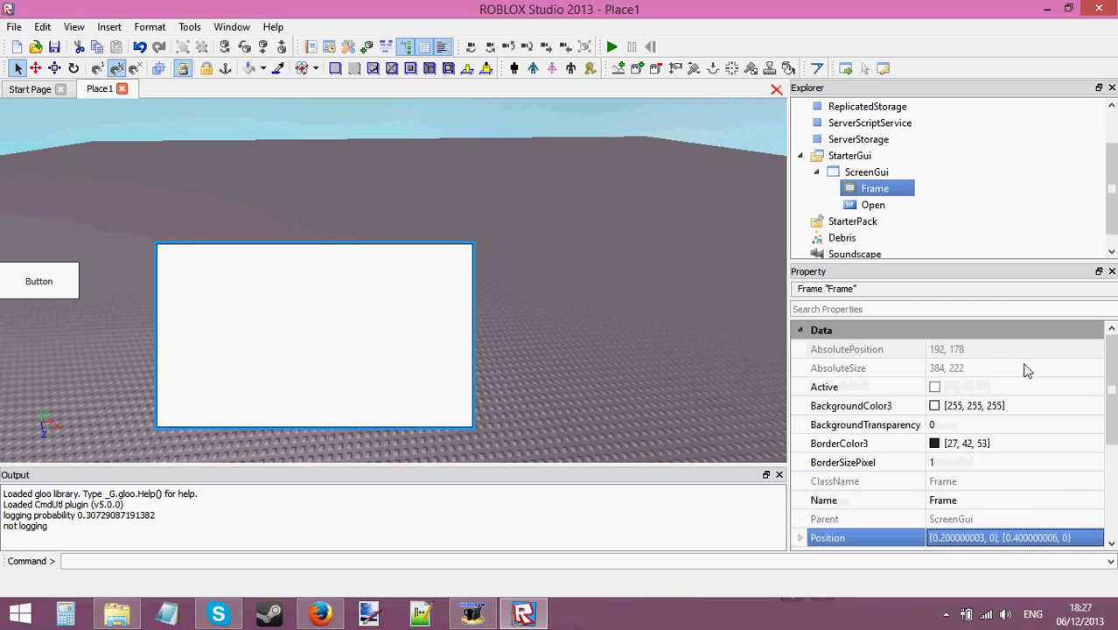
click(1076, 405)
Give the Frame a dark green BackgroundColor3 of [45, 85, 39].
click(1095, 407)
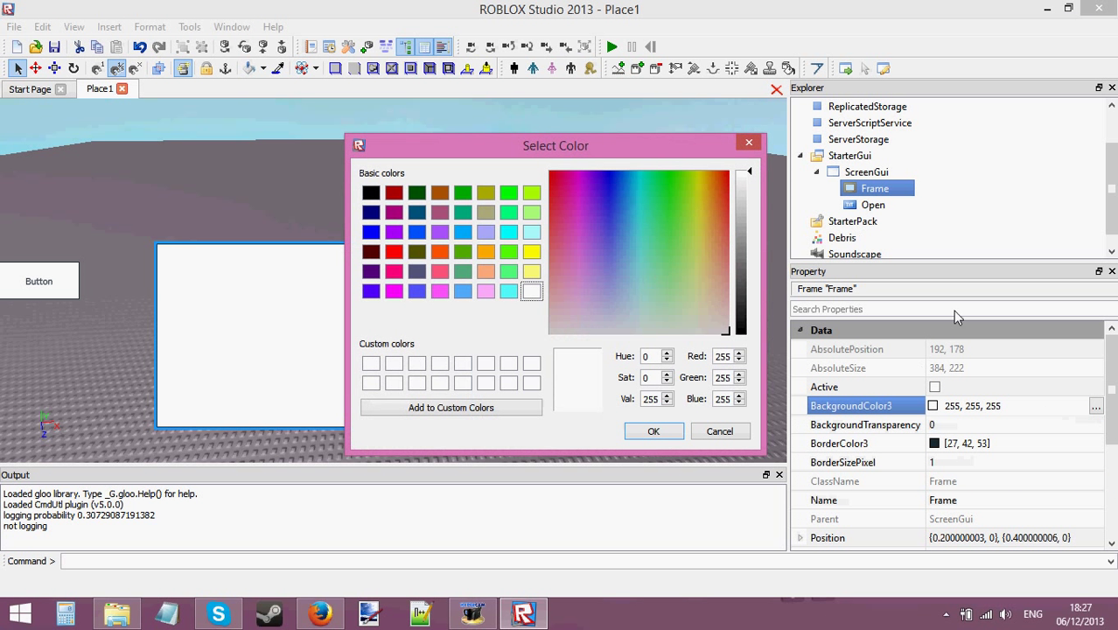
click(672, 185)
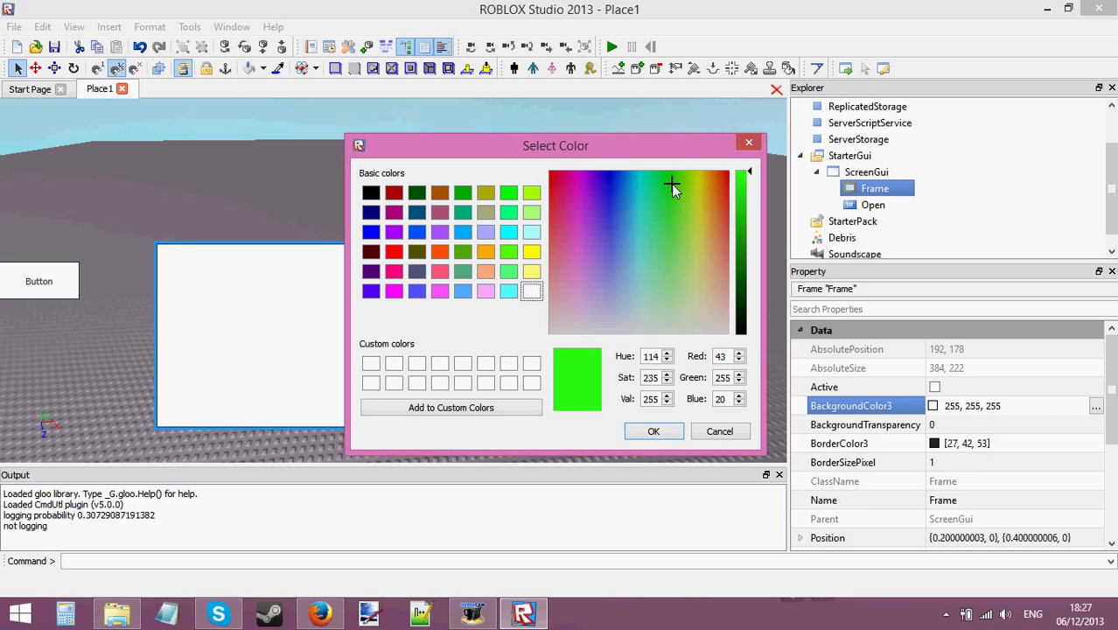
click(680, 247)
drag(749, 234, 739, 302)
click(674, 425)
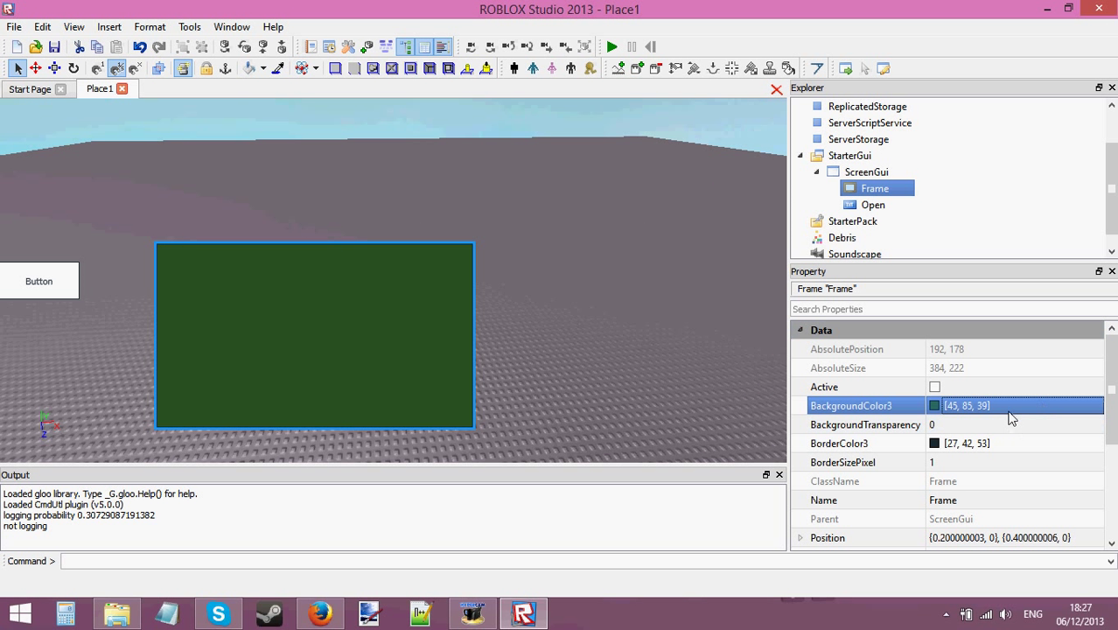
Rename the Frame to Main and the ScreenGui to Shop.
click(990, 501)
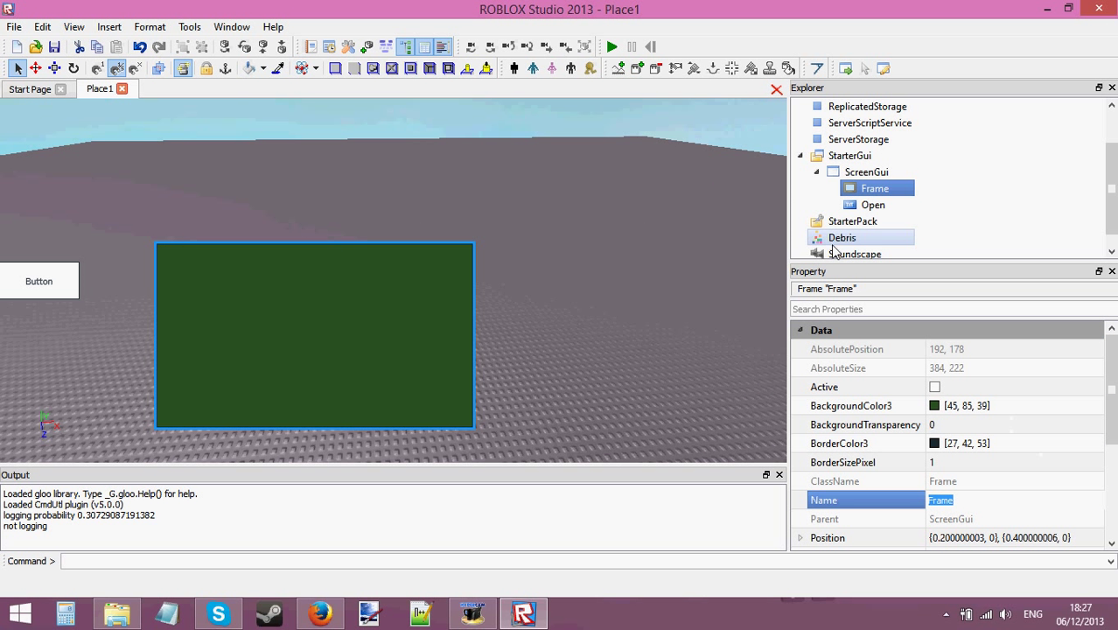
text(Main)
key(Return)
drag(1008, 178, 1014, 219)
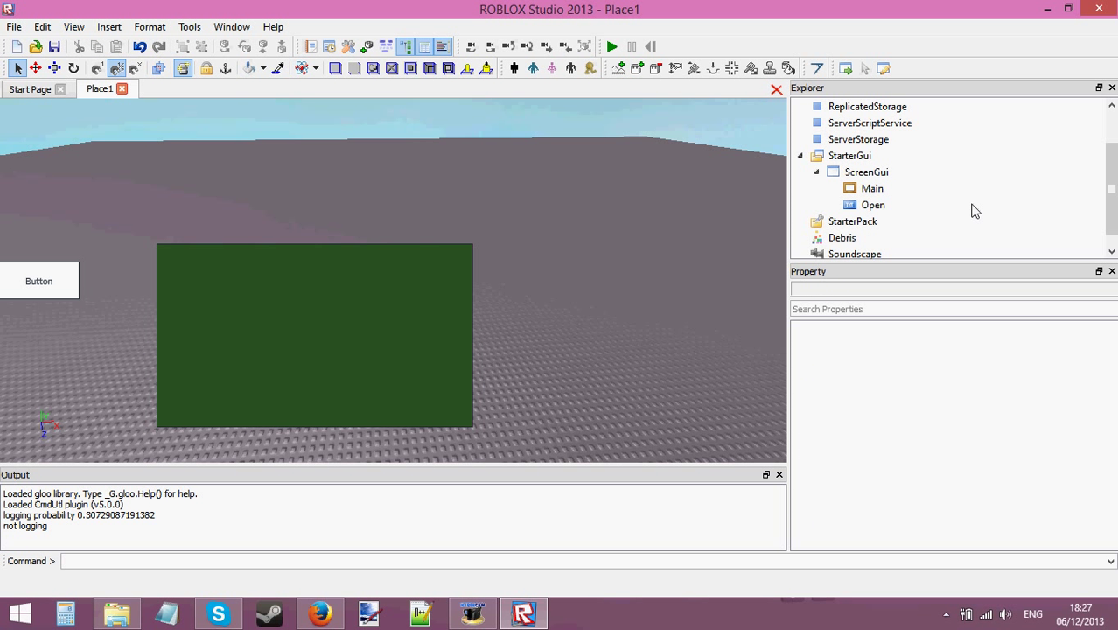
click(863, 174)
click(941, 409)
text(Shop)
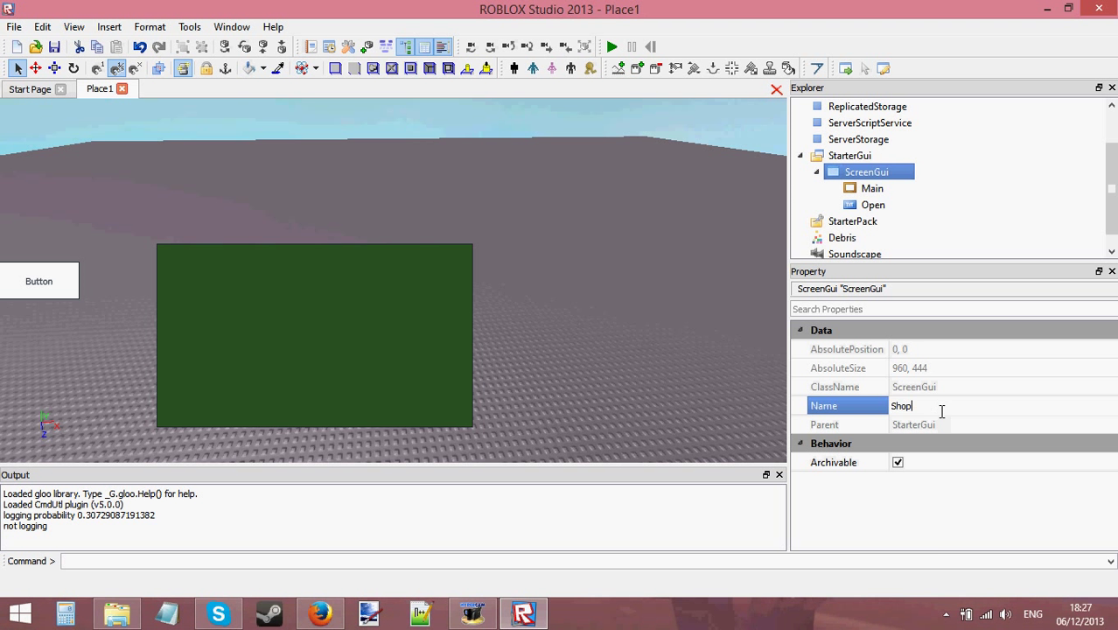
key(Return)
Extend the Main frame's name to MainShop.
click(949, 166)
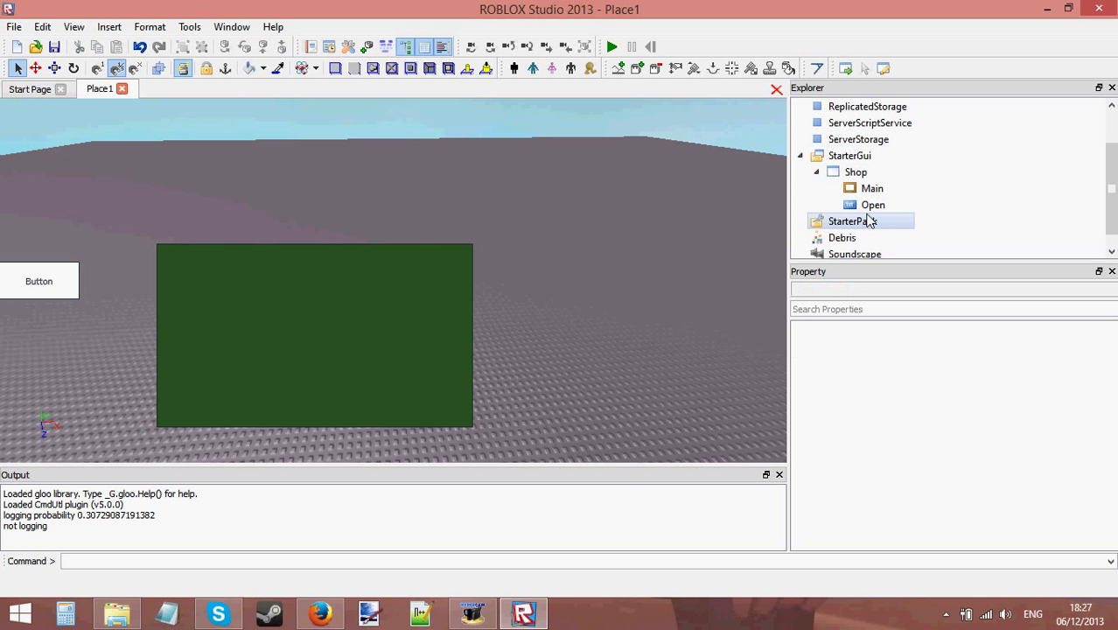
click(866, 188)
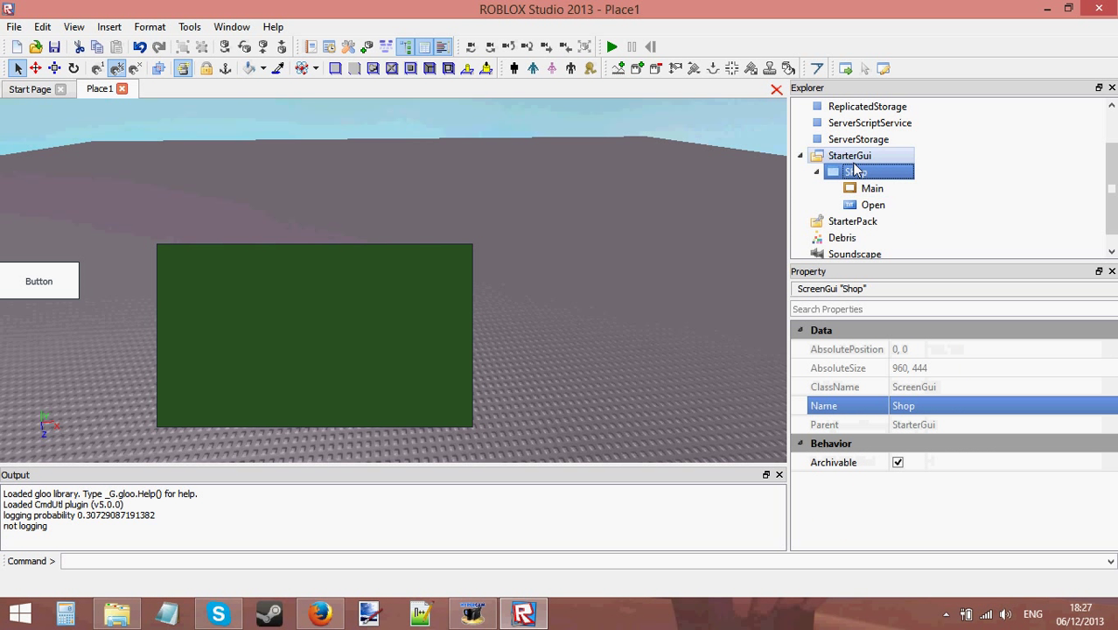
click(869, 189)
click(854, 174)
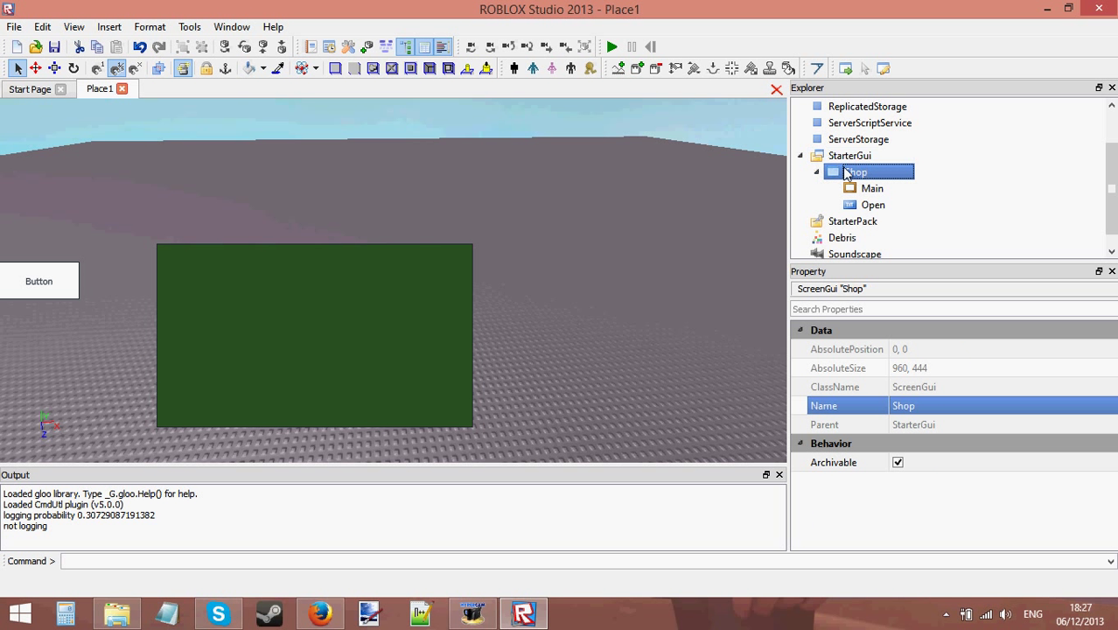
click(869, 190)
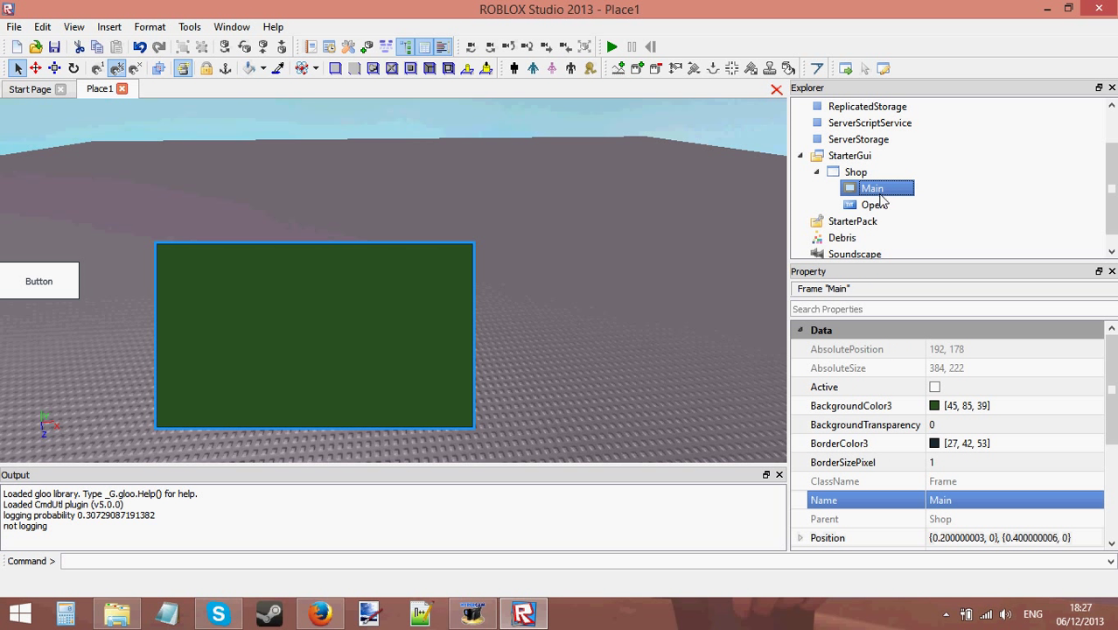
click(969, 499)
click(969, 499)
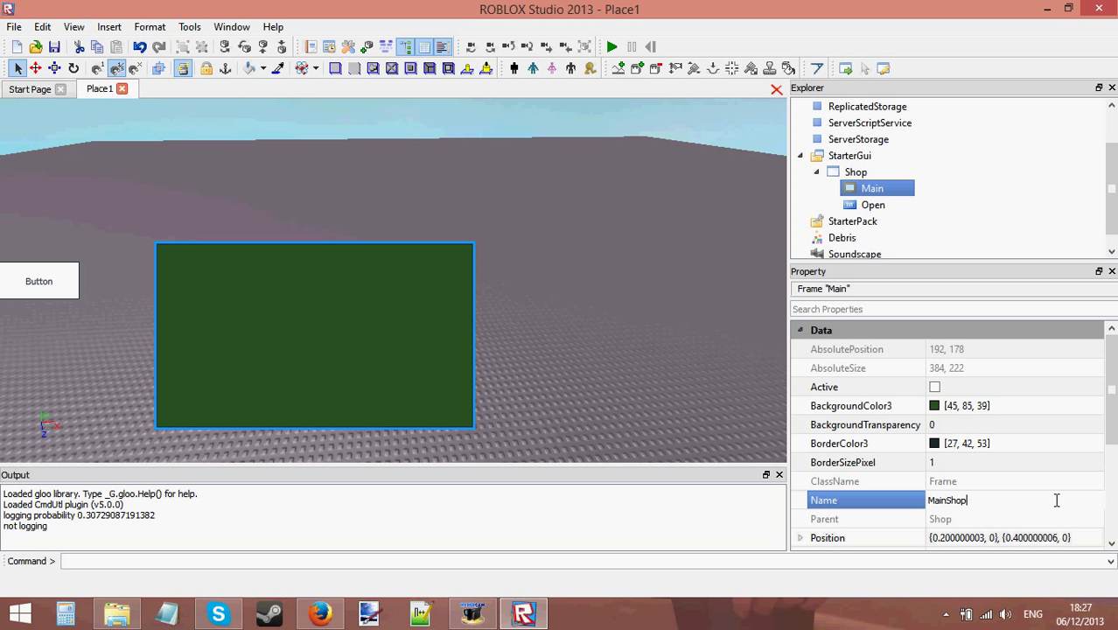
text(Shop)
key(Return)
Rename the Open TextButton to Button.
click(960, 195)
click(853, 175)
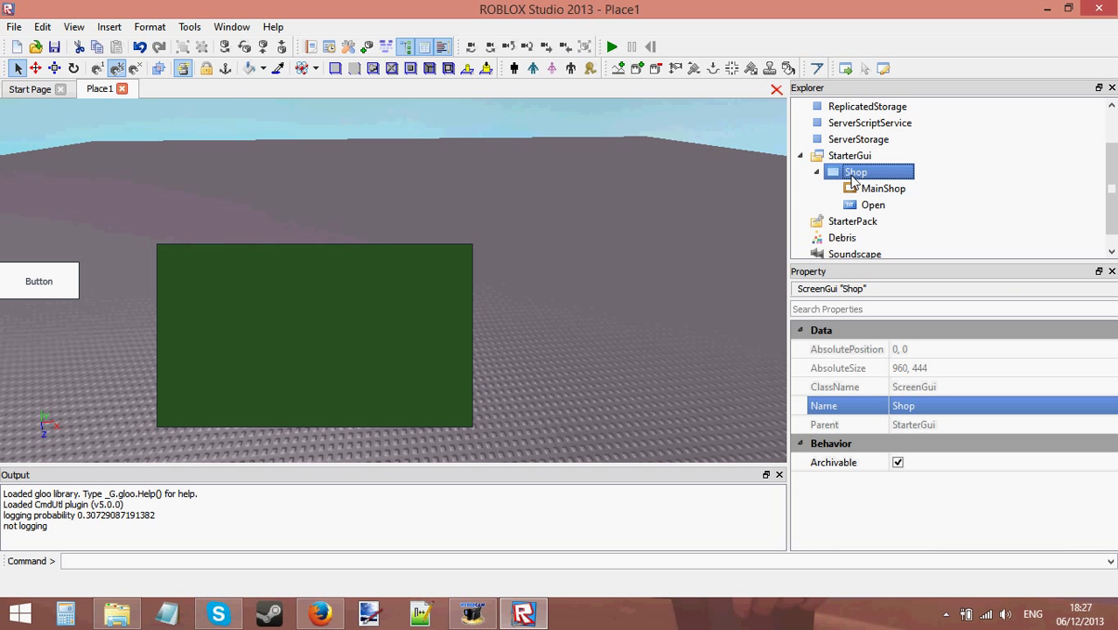
click(873, 204)
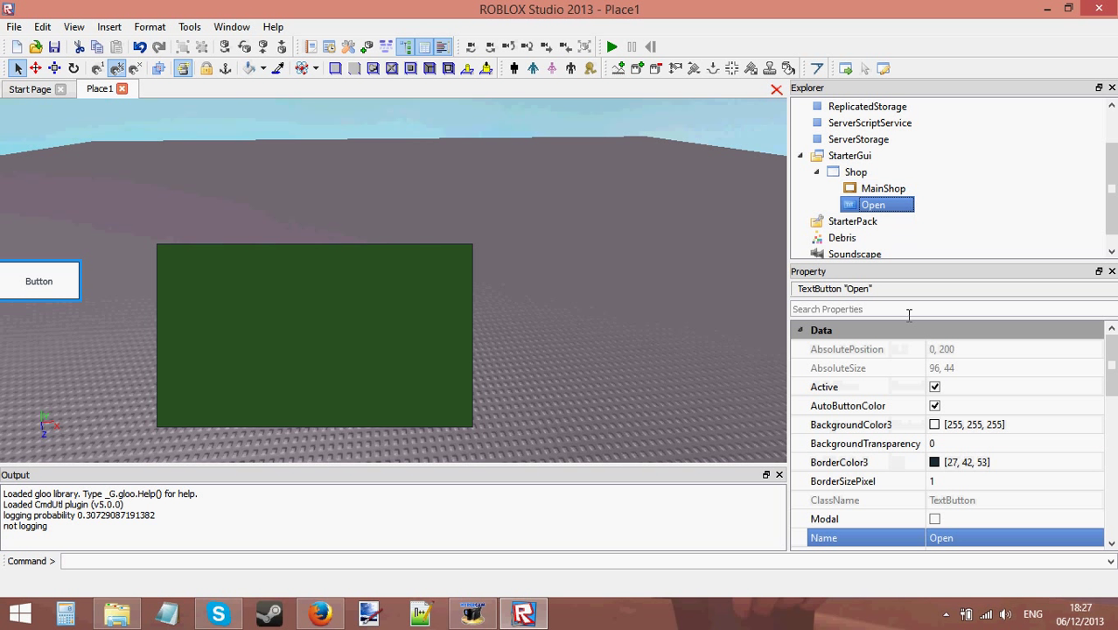
click(954, 539)
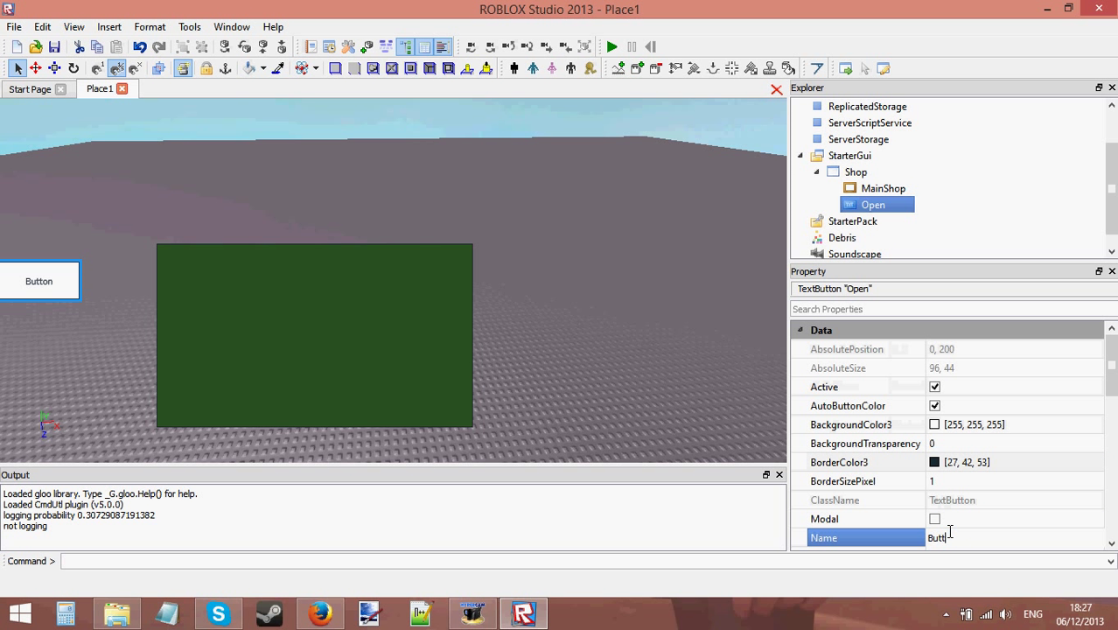
key(Return)
click(1007, 187)
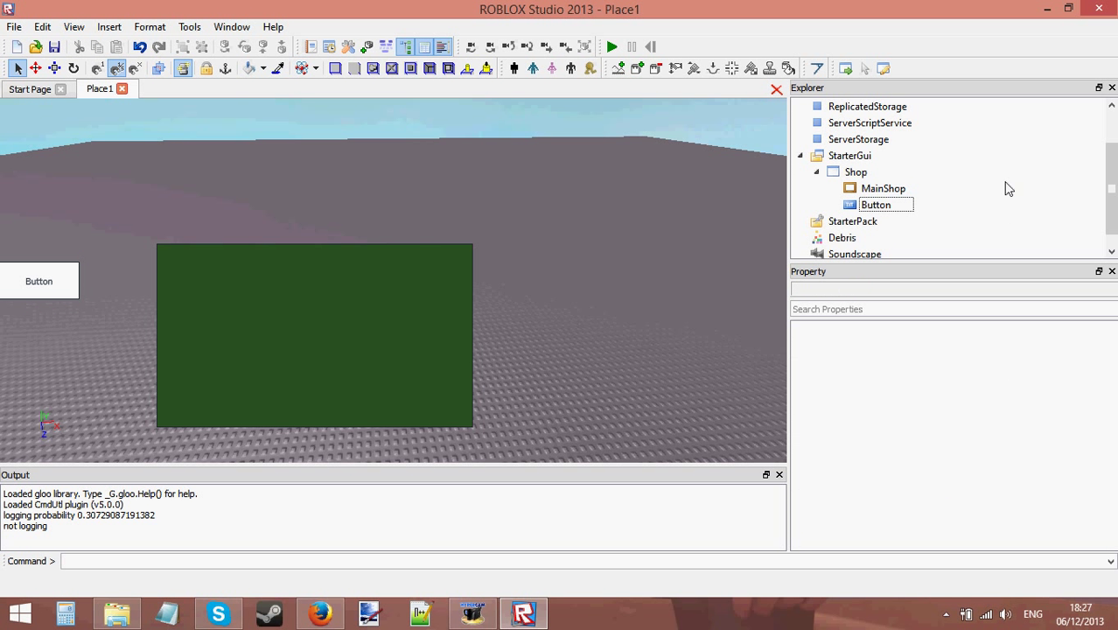
click(876, 205)
click(946, 214)
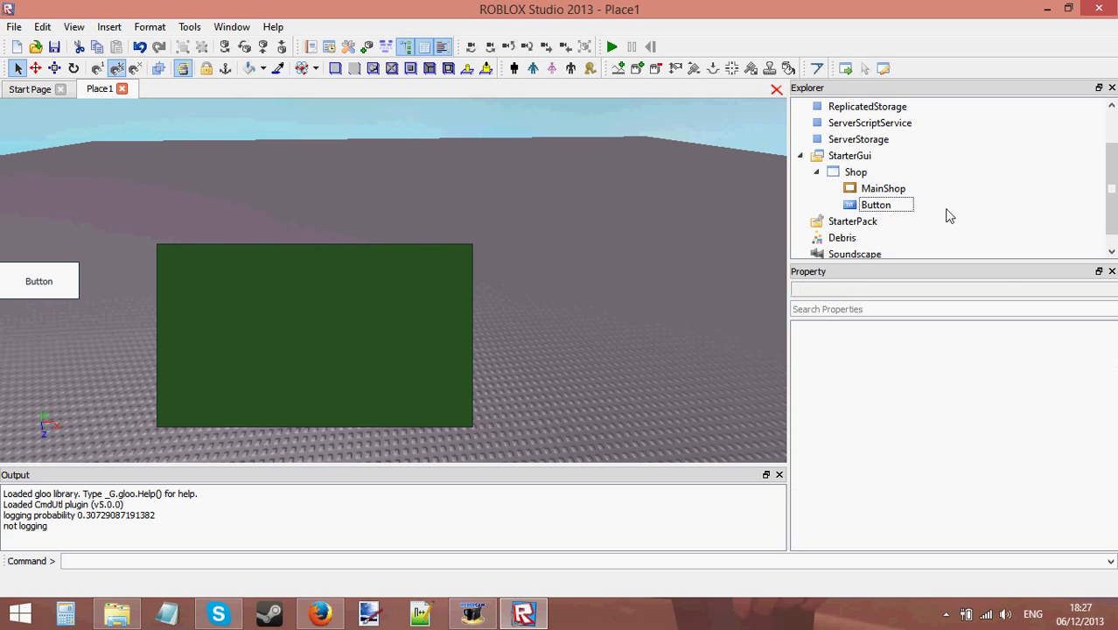
click(901, 207)
click(966, 543)
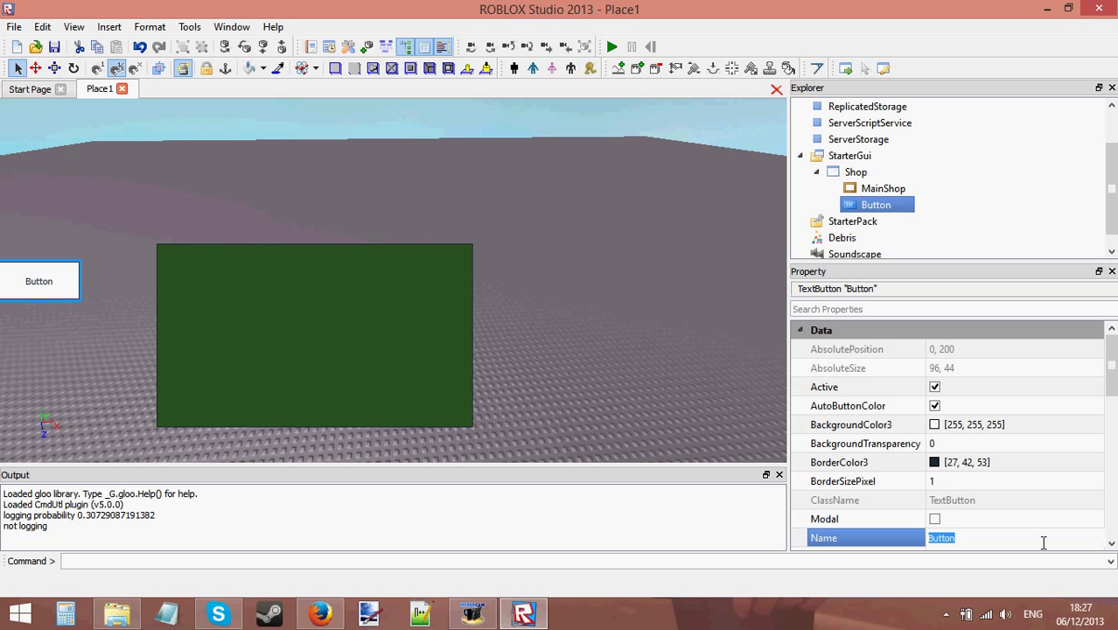
click(929, 539)
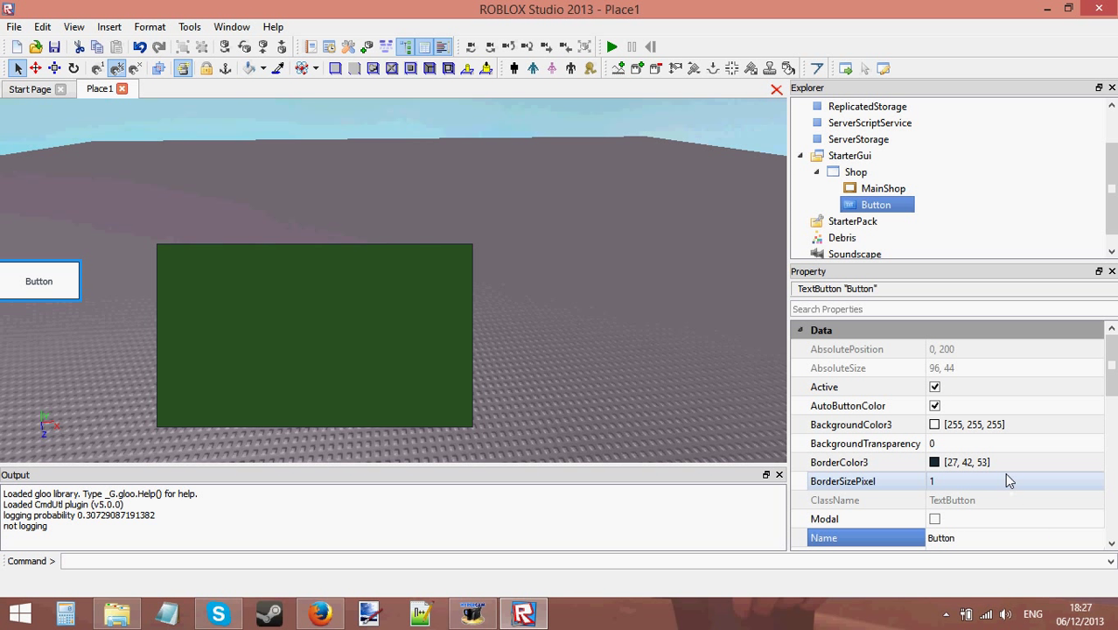
click(963, 222)
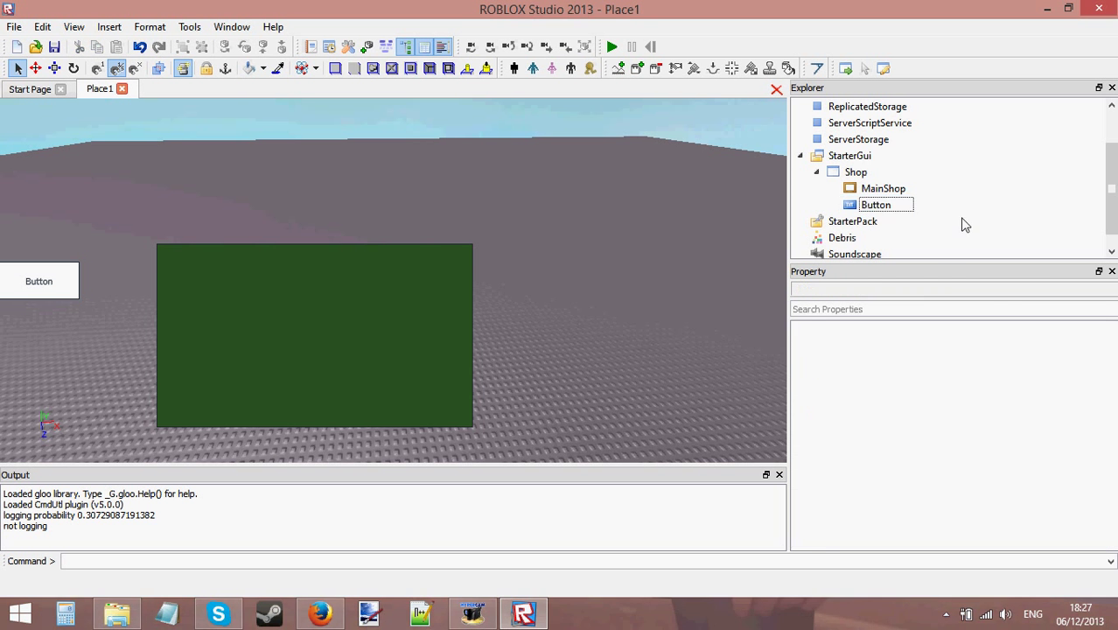
click(881, 203)
click(883, 189)
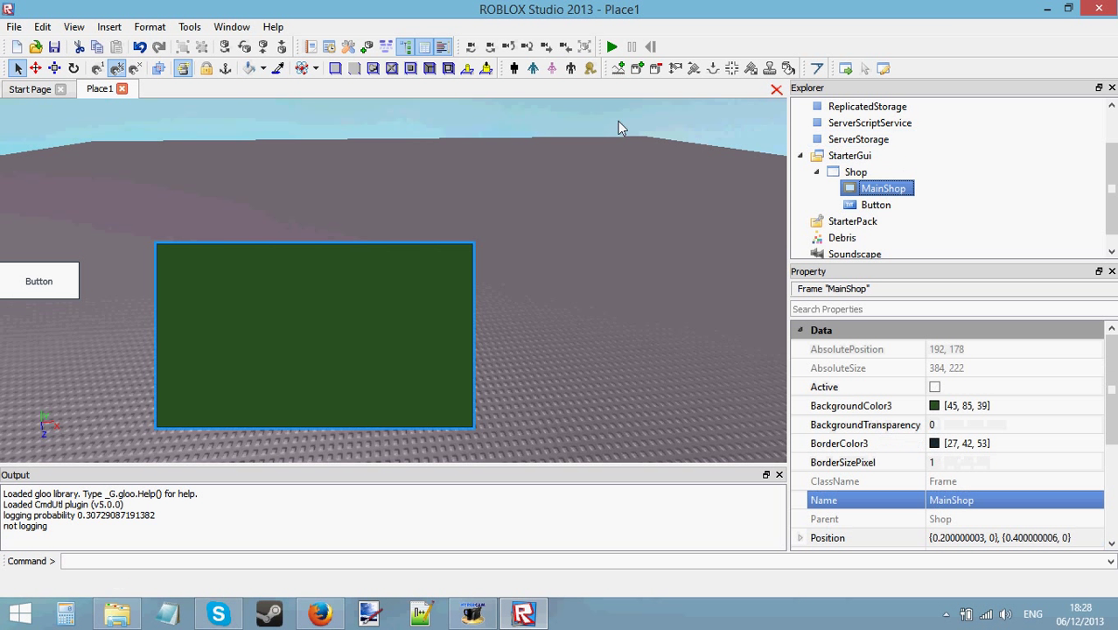
Insert a TextButton into MainShop and name it Item1.
click(374, 50)
click(499, 279)
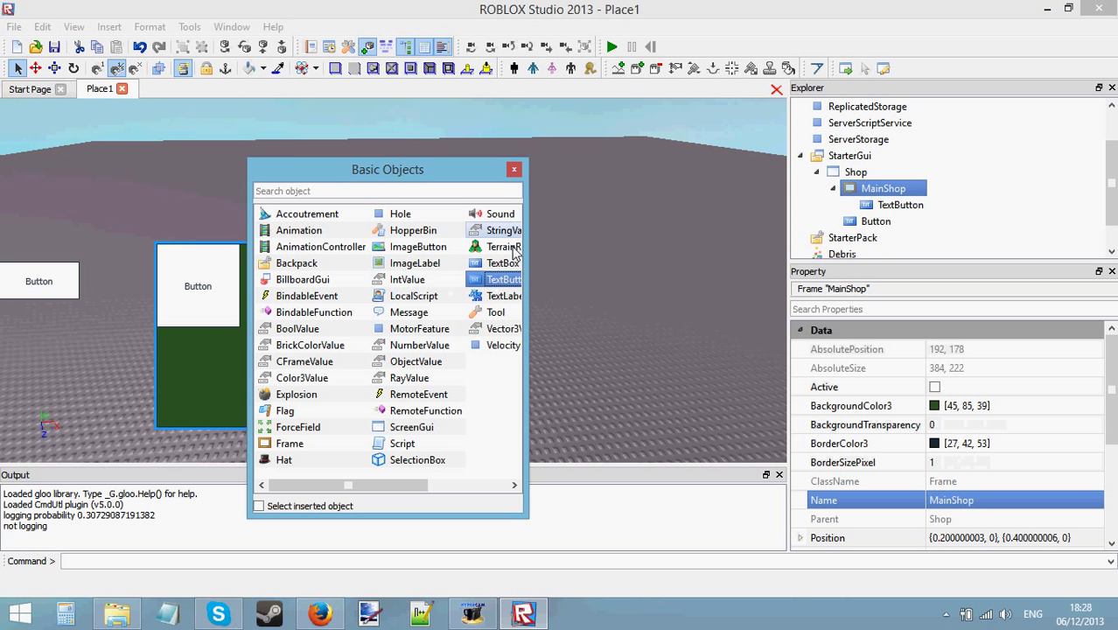
click(516, 168)
click(901, 205)
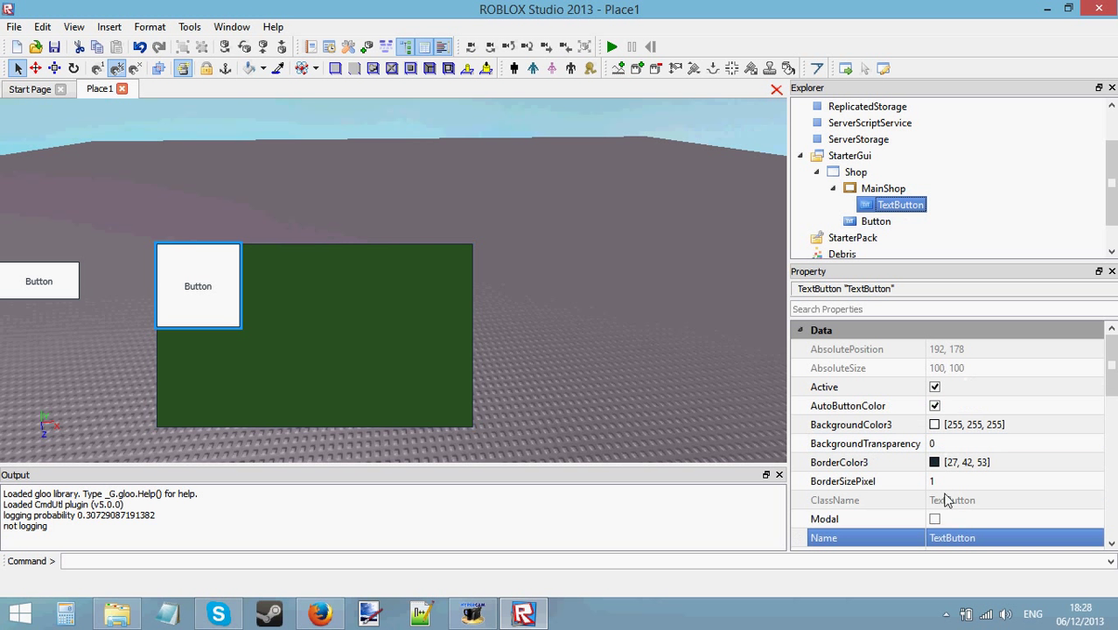
click(969, 537)
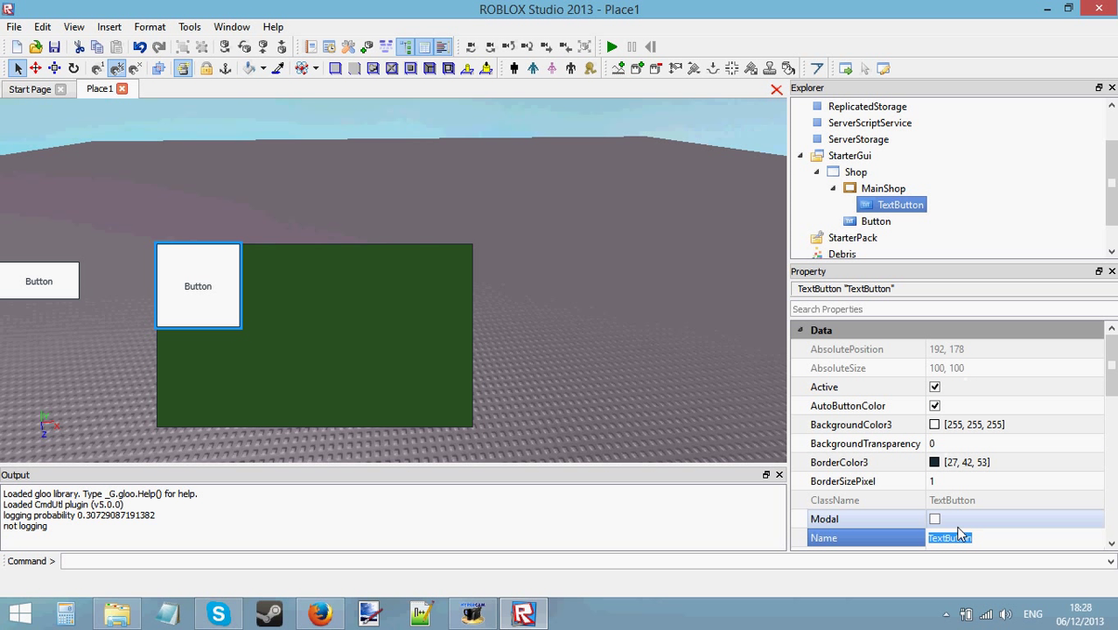
text(Item1)
key(Return)
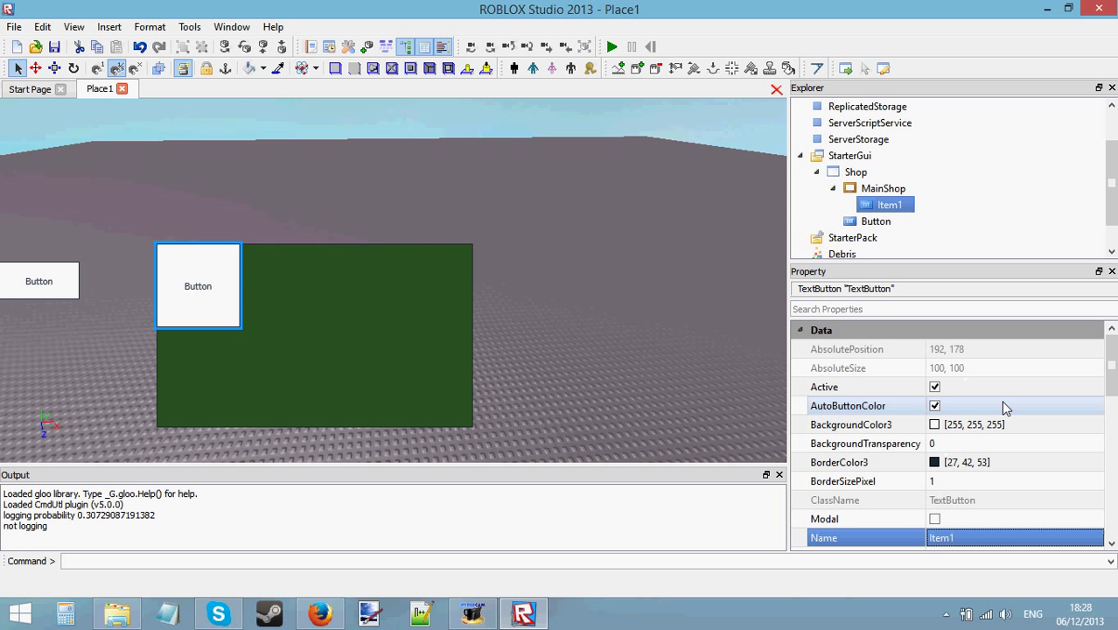
Set Item1's Size to {0.3,0},{0.1,0}.
scroll(1004, 408, down, 2)
click(951, 519)
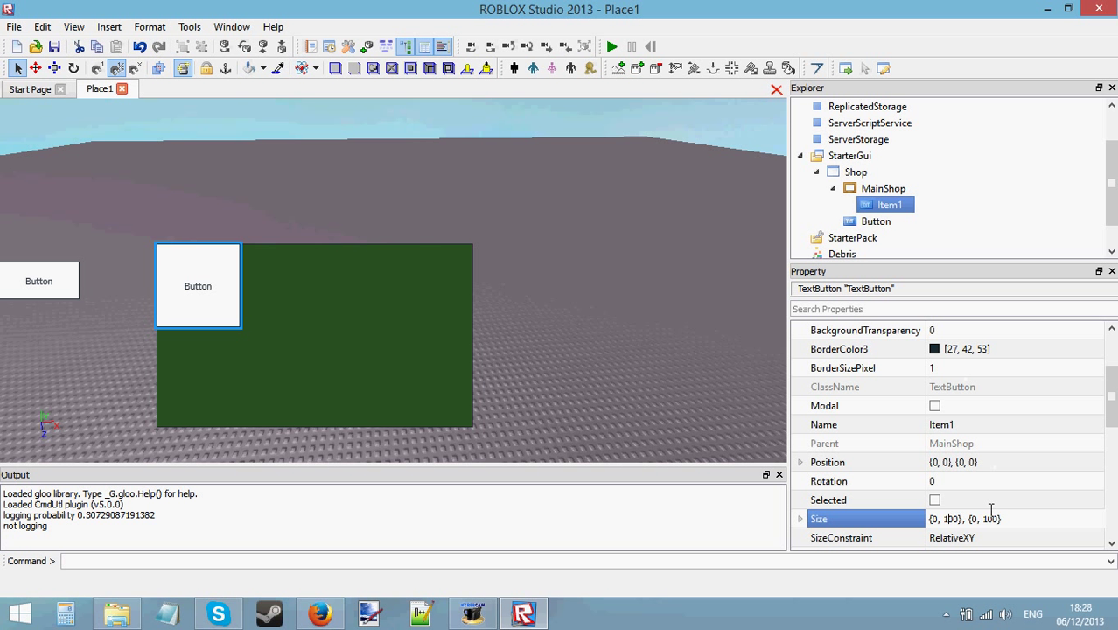
key(BackSpace)
text(.)
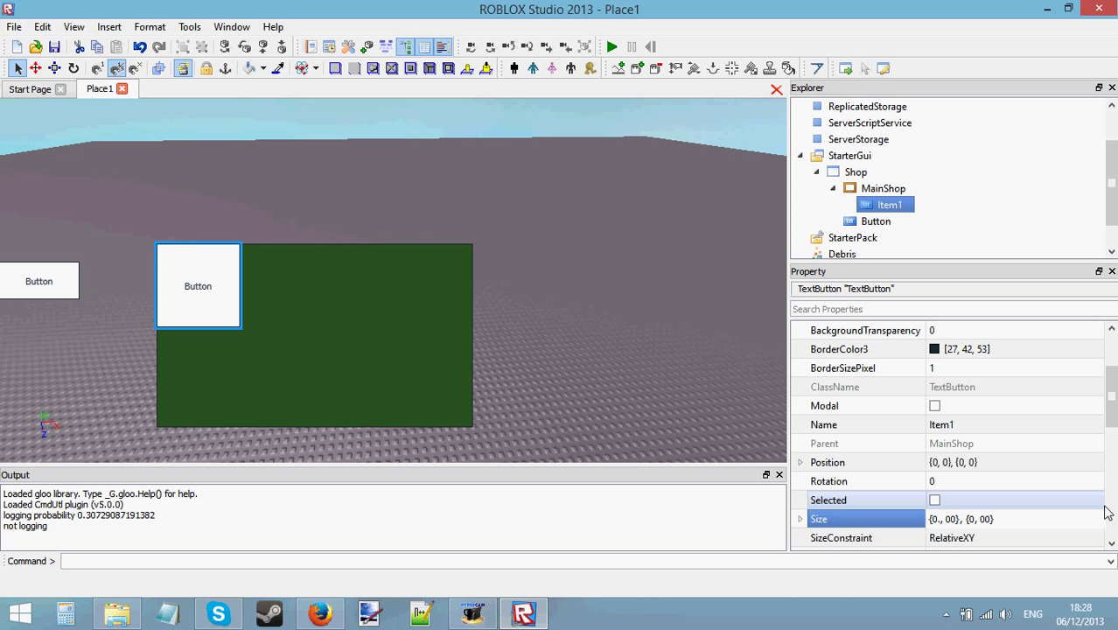
text(2)
key(Return)
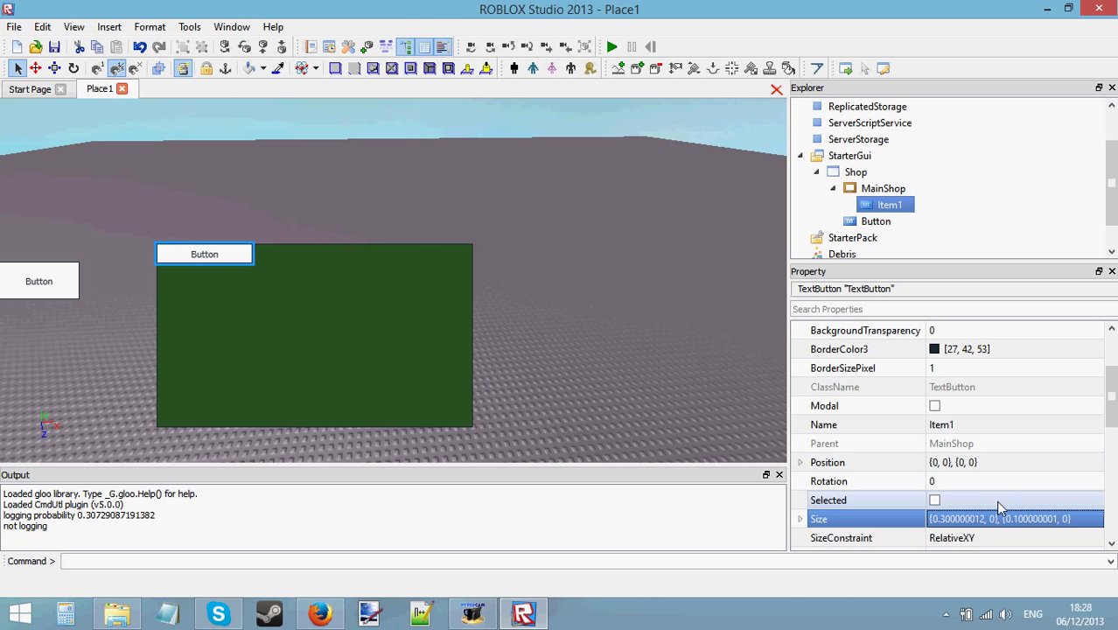
Position Item1 at {0.1,0},{0.1,0} inside MainShop.
click(952, 464)
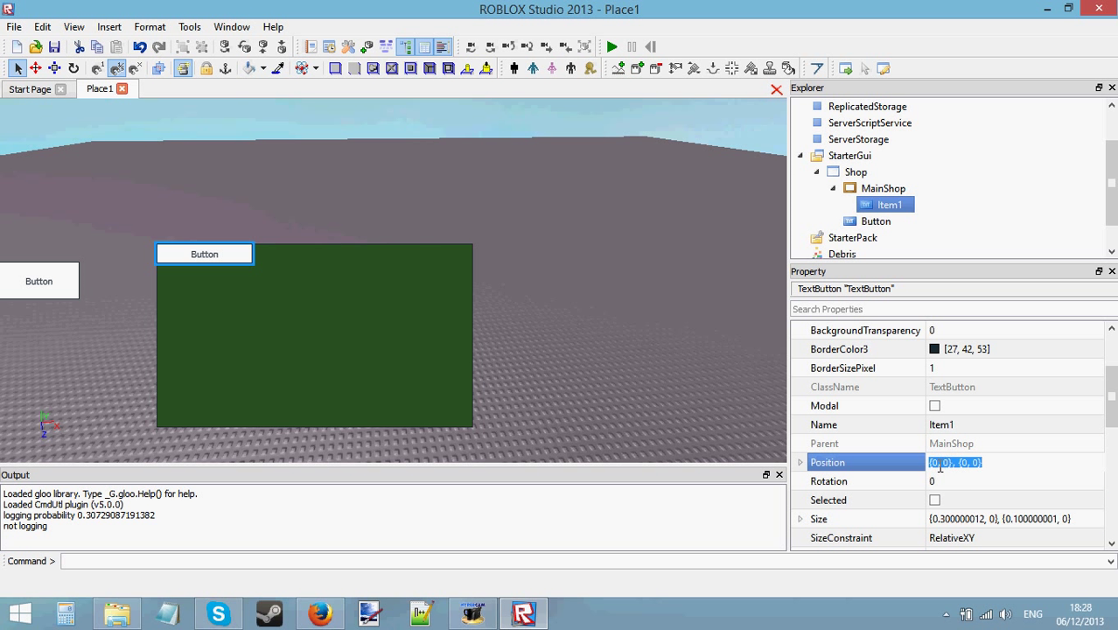
click(940, 464)
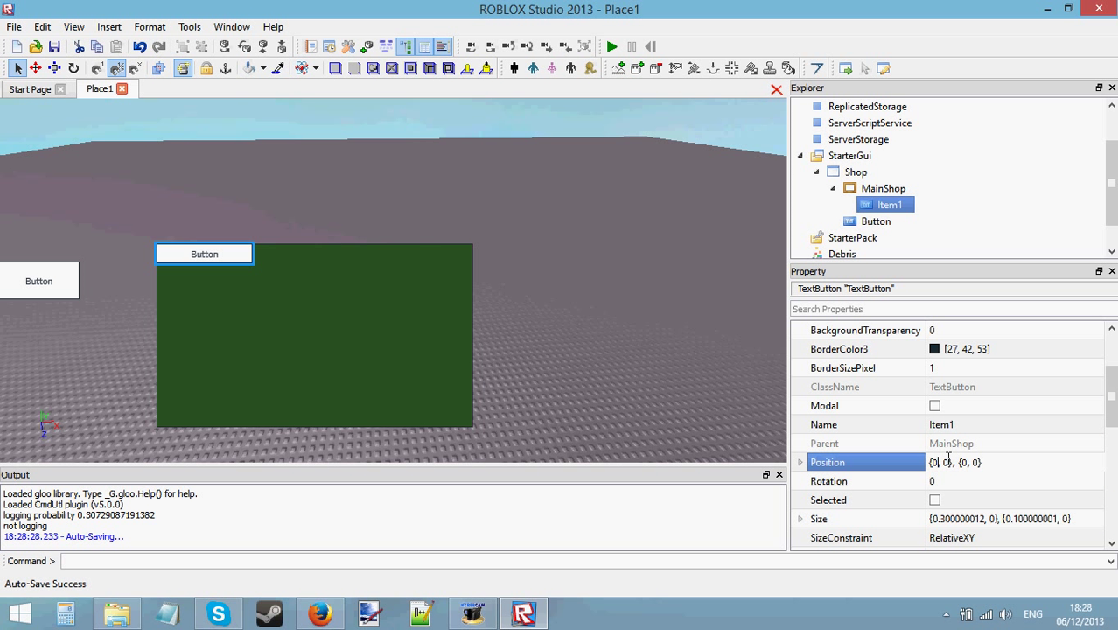
text(.1)
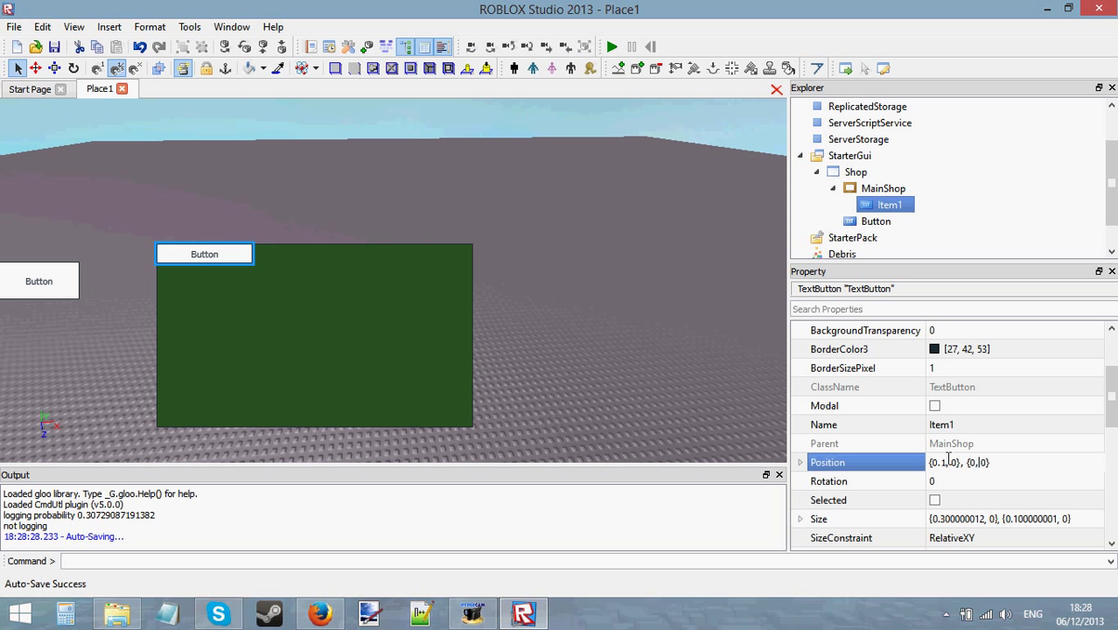
key(Right)
key(Right)
key(Right)
text(.1)
key(Return)
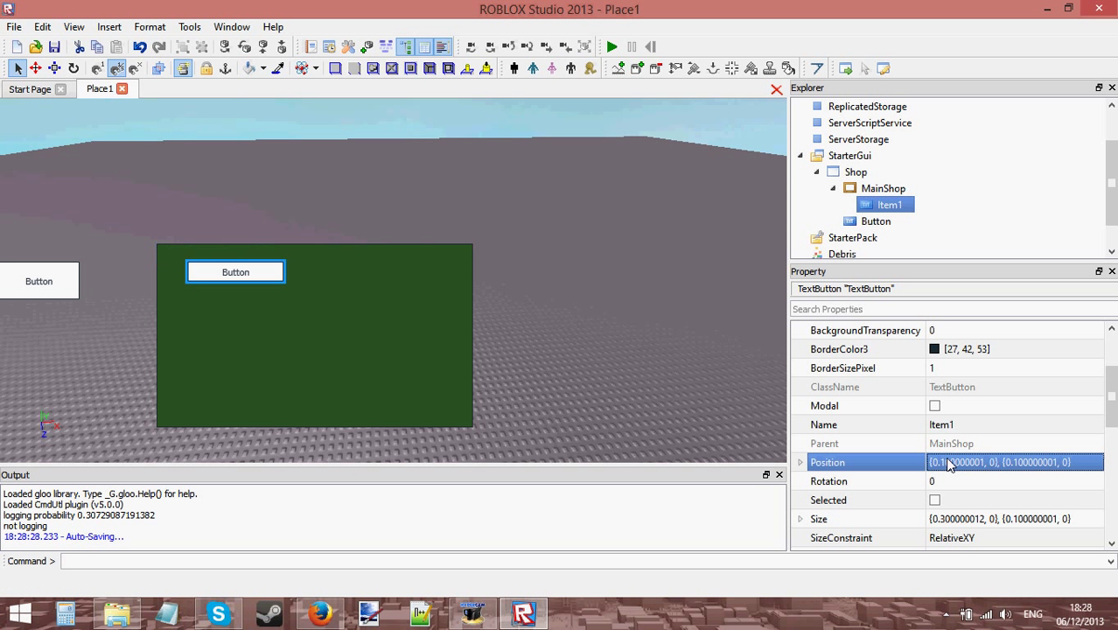
Change Item1's Text property so the button reads 'Item1'.
click(884, 203)
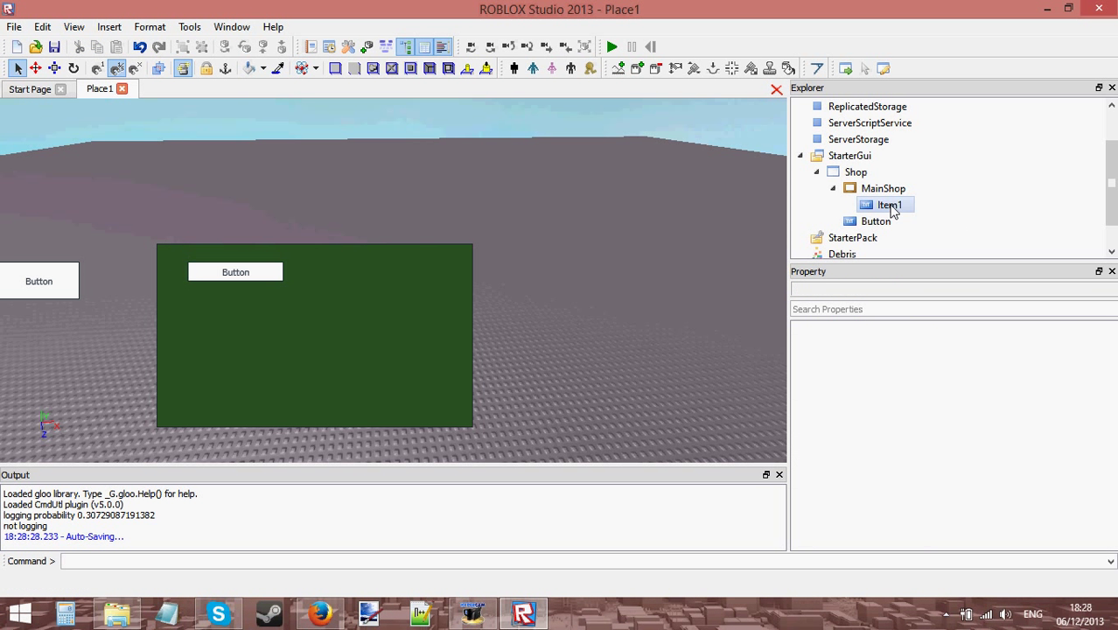
scroll(1011, 433, down, 3)
scroll(1011, 428, down, 1)
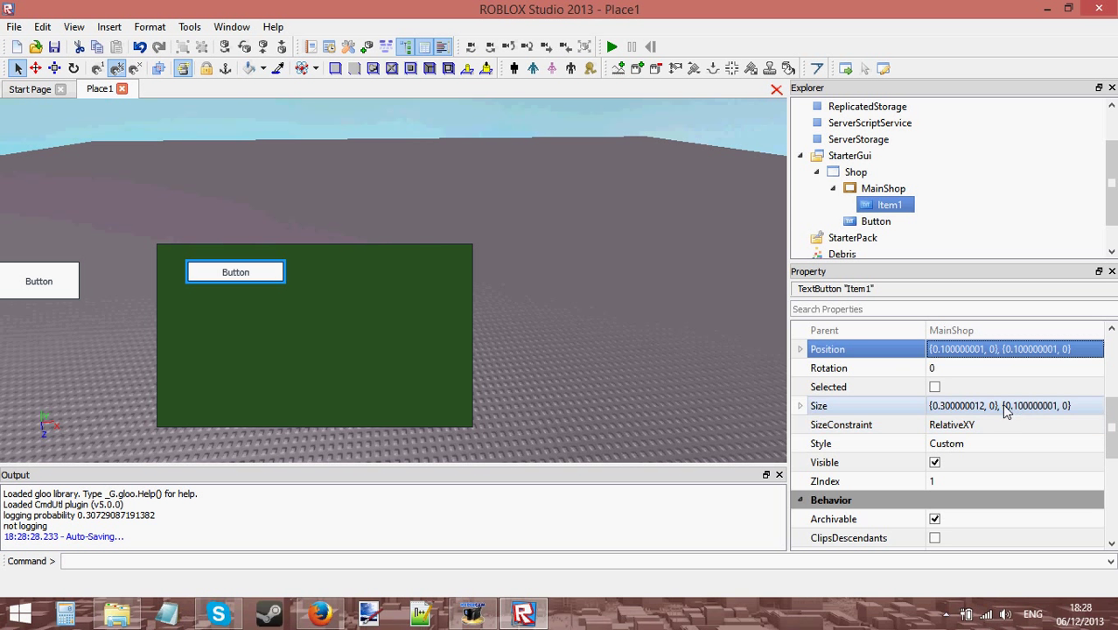
scroll(1008, 411, down, 1)
scroll(1006, 405, up, 4)
scroll(1006, 405, up, 1)
click(971, 425)
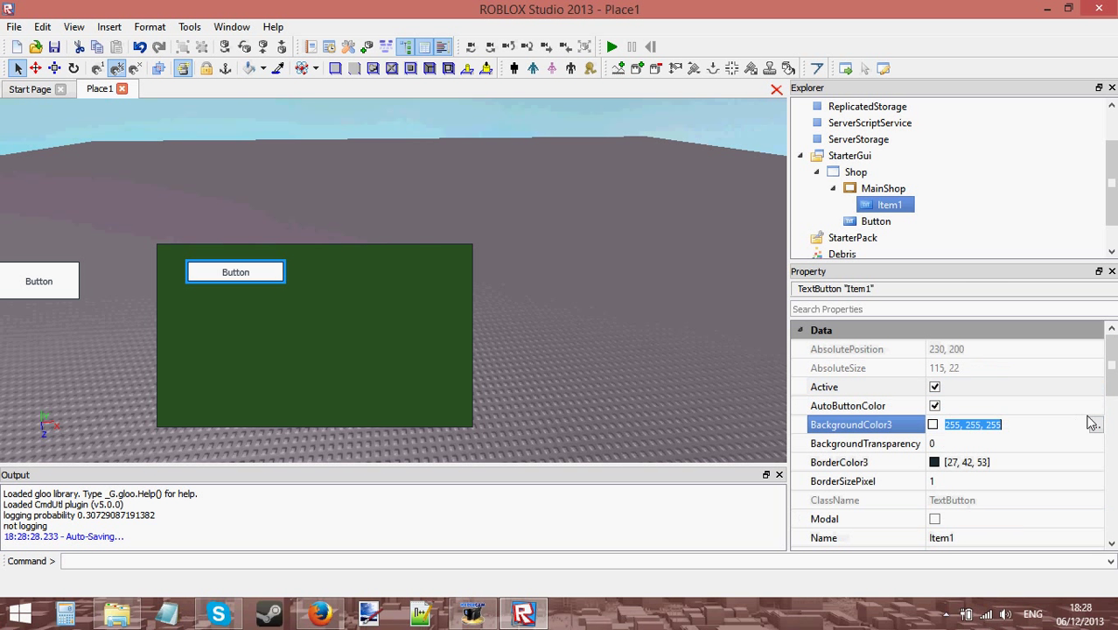
click(1096, 427)
scroll(972, 376, down, 8)
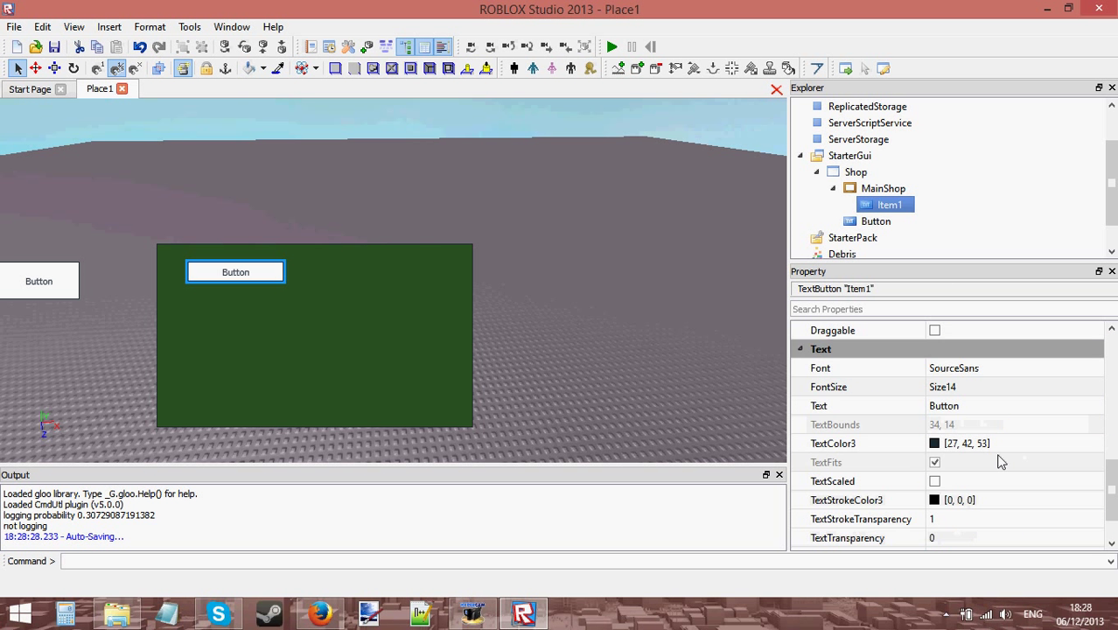
click(974, 350)
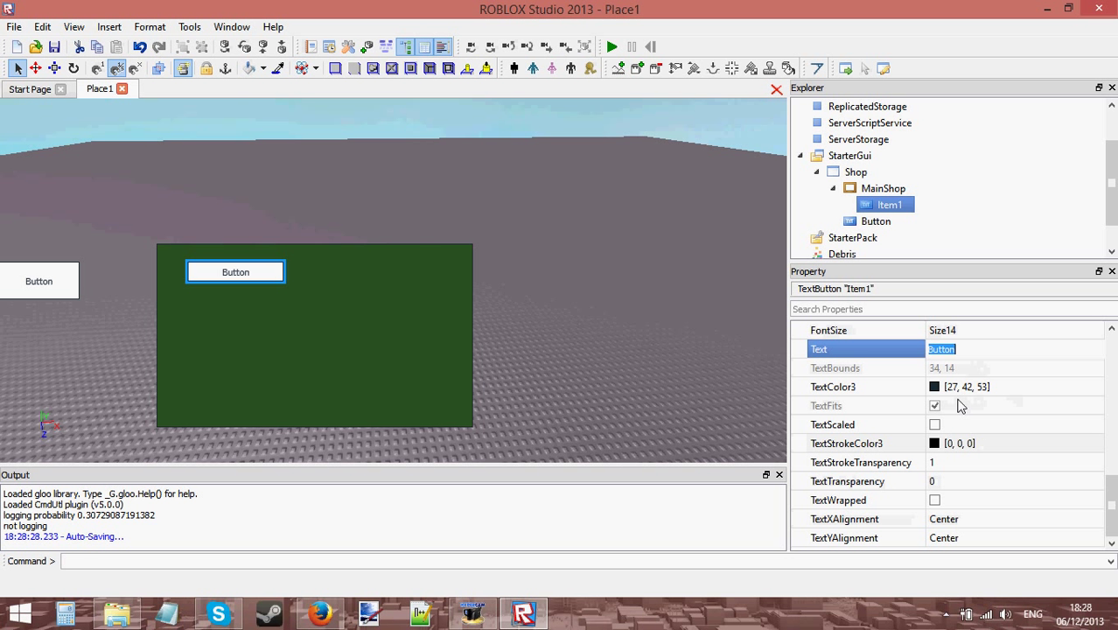
text(Item1)
key(Return)
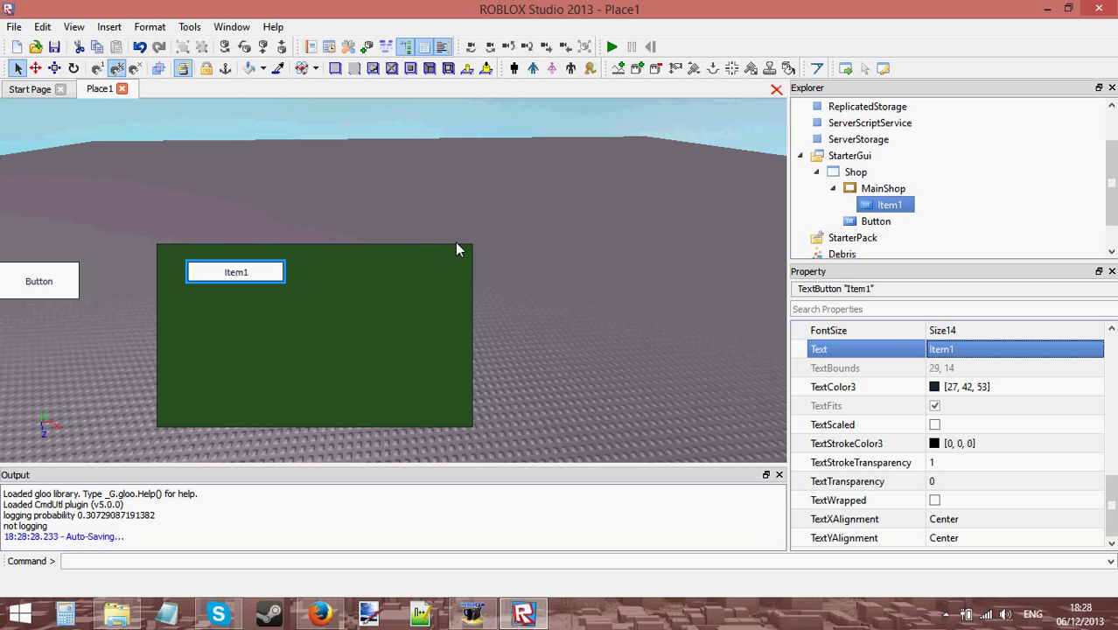
Check the Item1 label, then review the MainShop frame's properties.
click(959, 350)
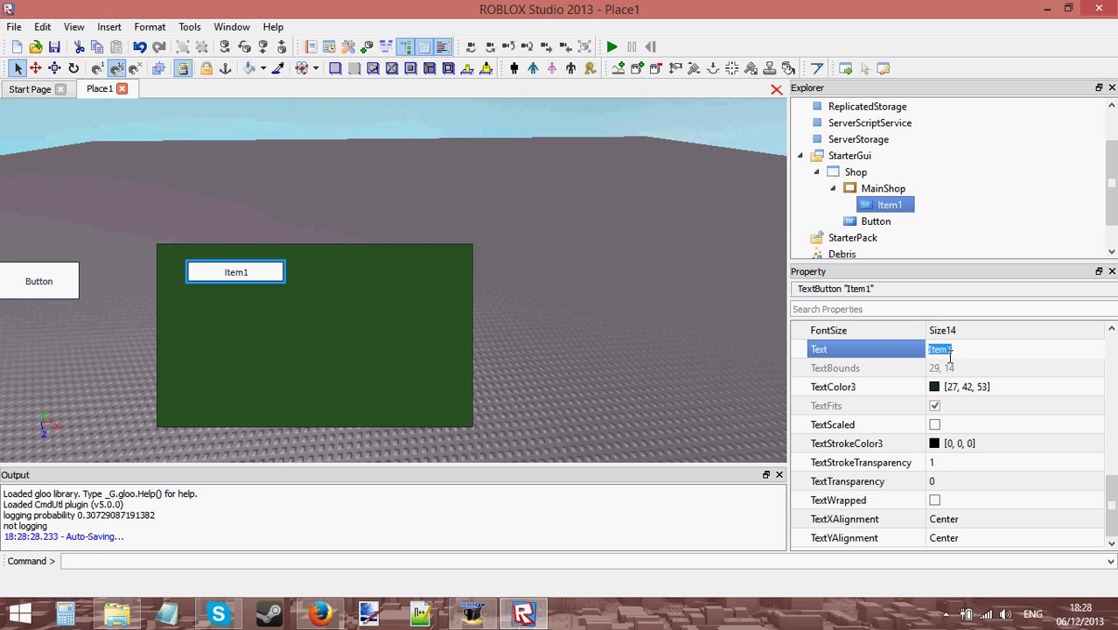
scroll(992, 474, up, 10)
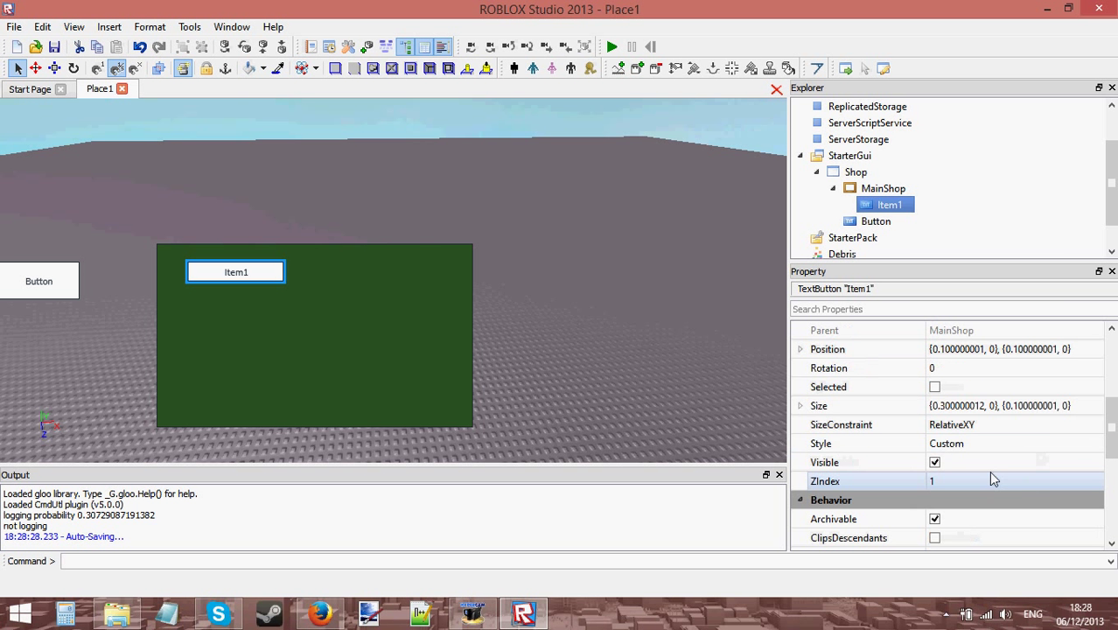
click(899, 189)
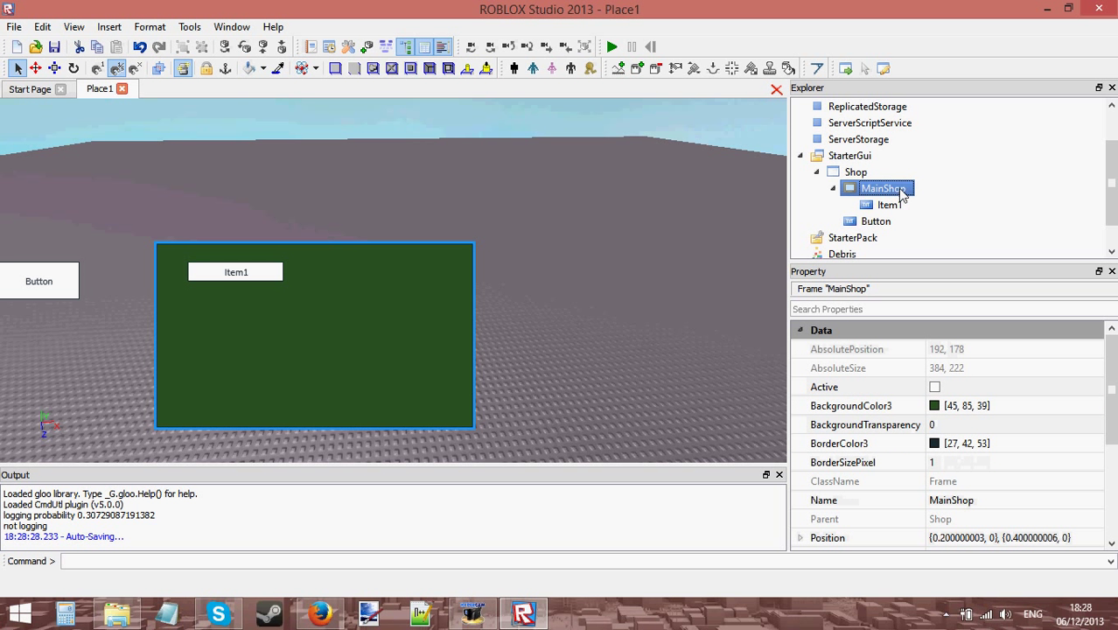
scroll(981, 438, down, 3)
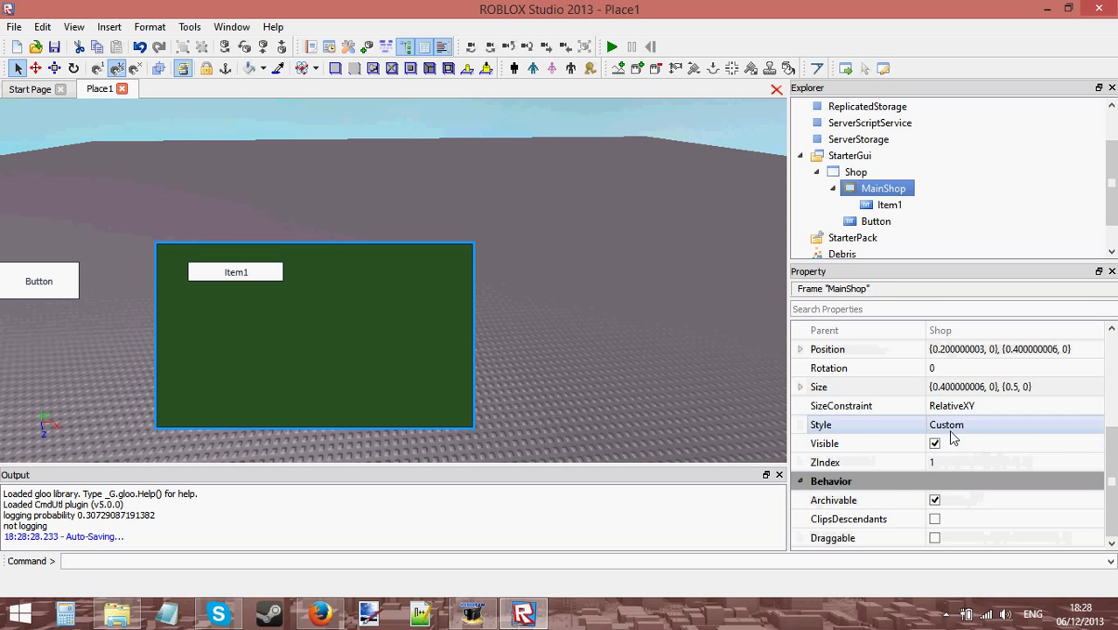
scroll(984, 411, up, 3)
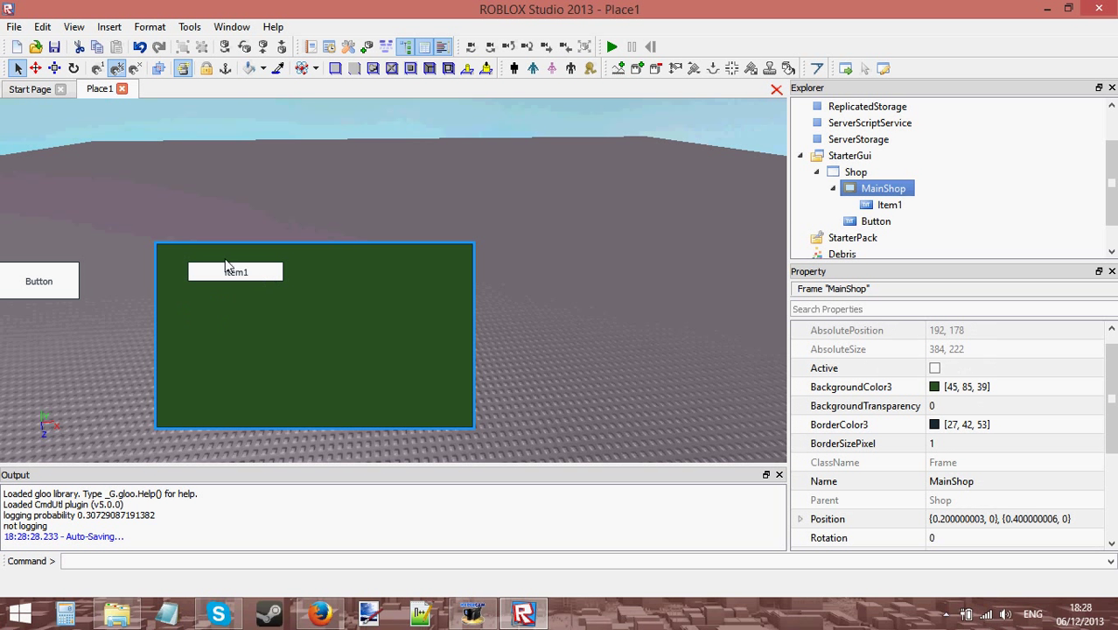
Copy the Item1 button and paste the copy into the MainShop frame.
click(886, 205)
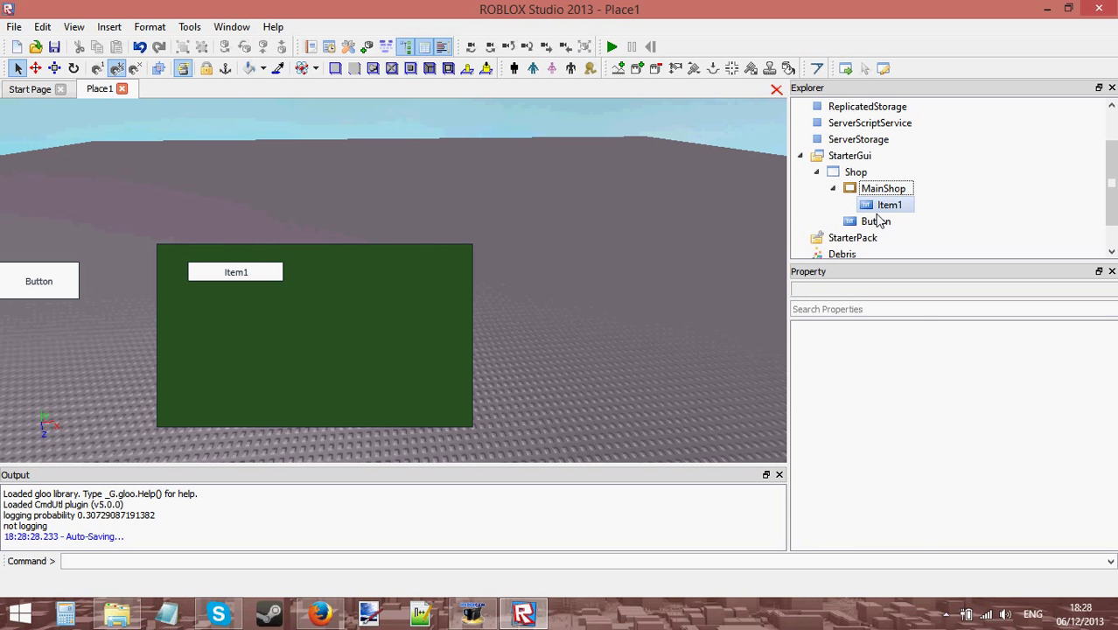
right_click(875, 205)
click(910, 232)
click(884, 188)
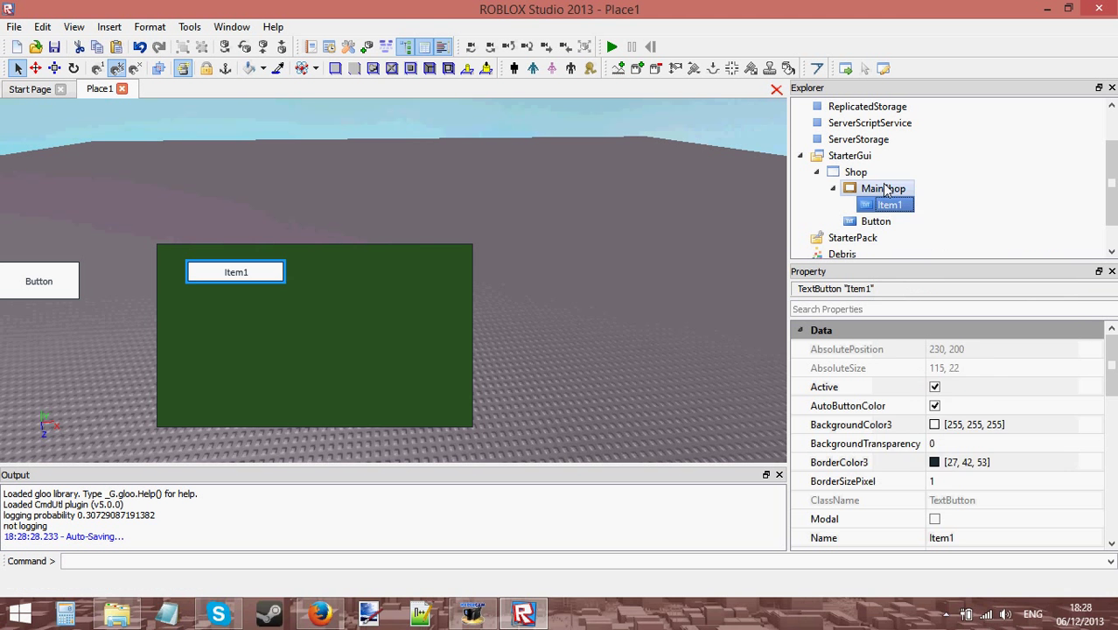
right_click(884, 188)
click(927, 230)
Rename the copy to Item2 and set its Position to 0.1, 0.3.
scroll(982, 411, down, 2)
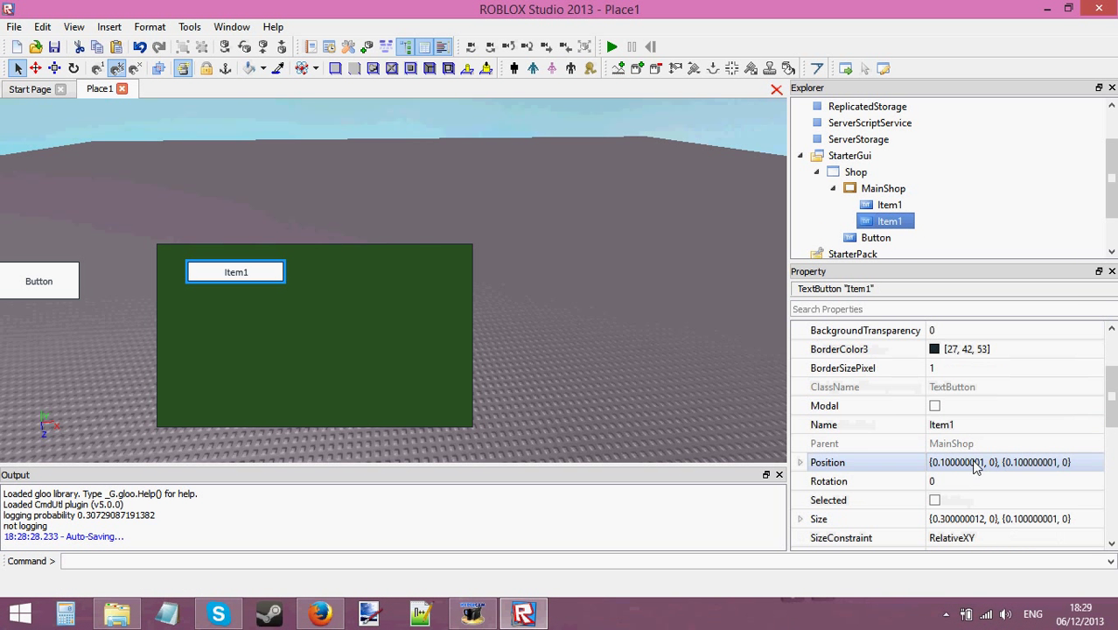
click(987, 422)
key(BackSpace)
text(2)
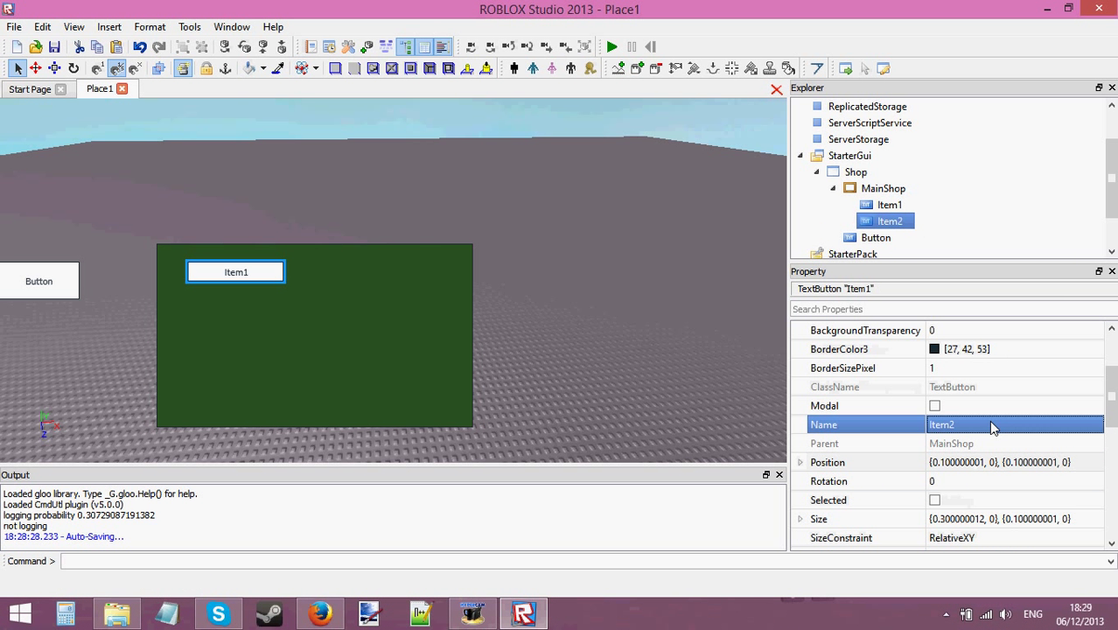
click(1012, 469)
key(Return)
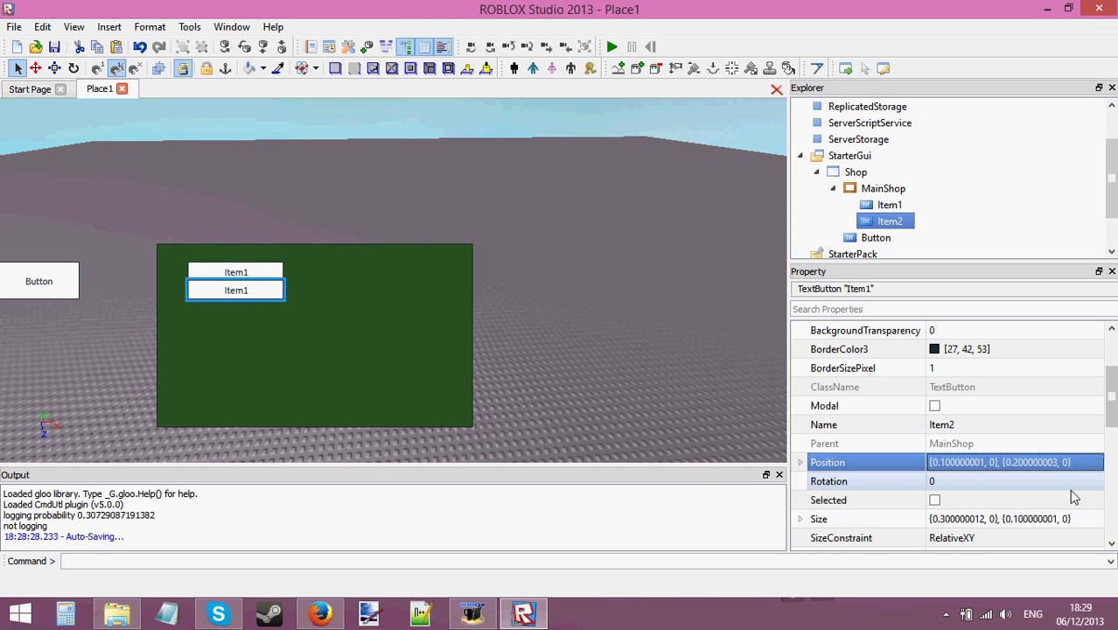
click(1038, 469)
click(1022, 463)
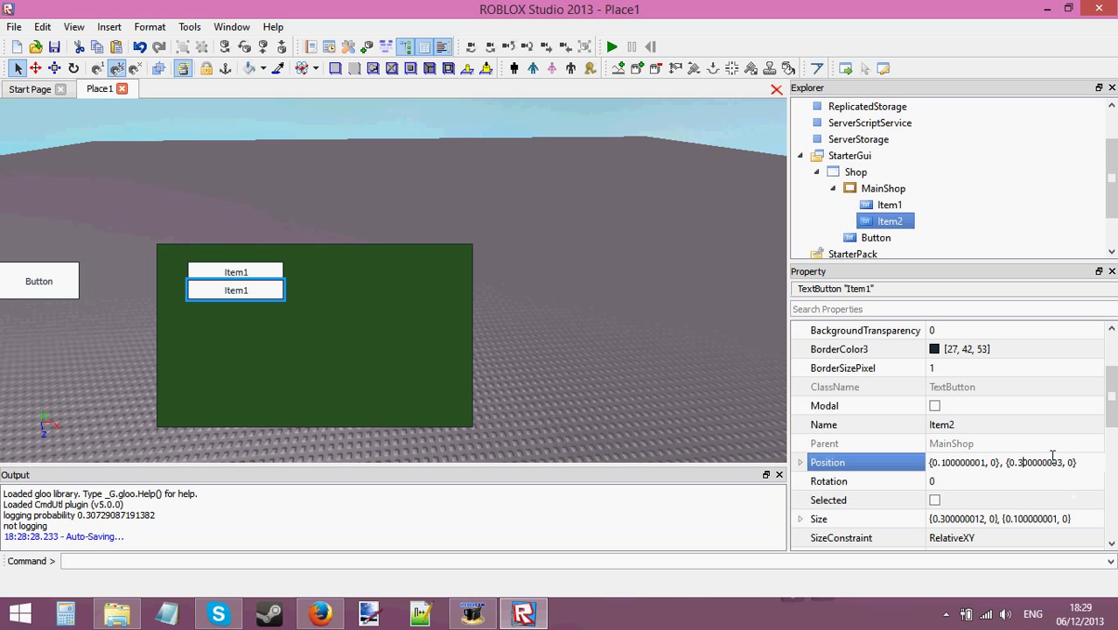
key(Return)
Set the Item2 button's Text to 'Item2' and collapse MainShop's children.
scroll(978, 449, down, 4)
click(985, 463)
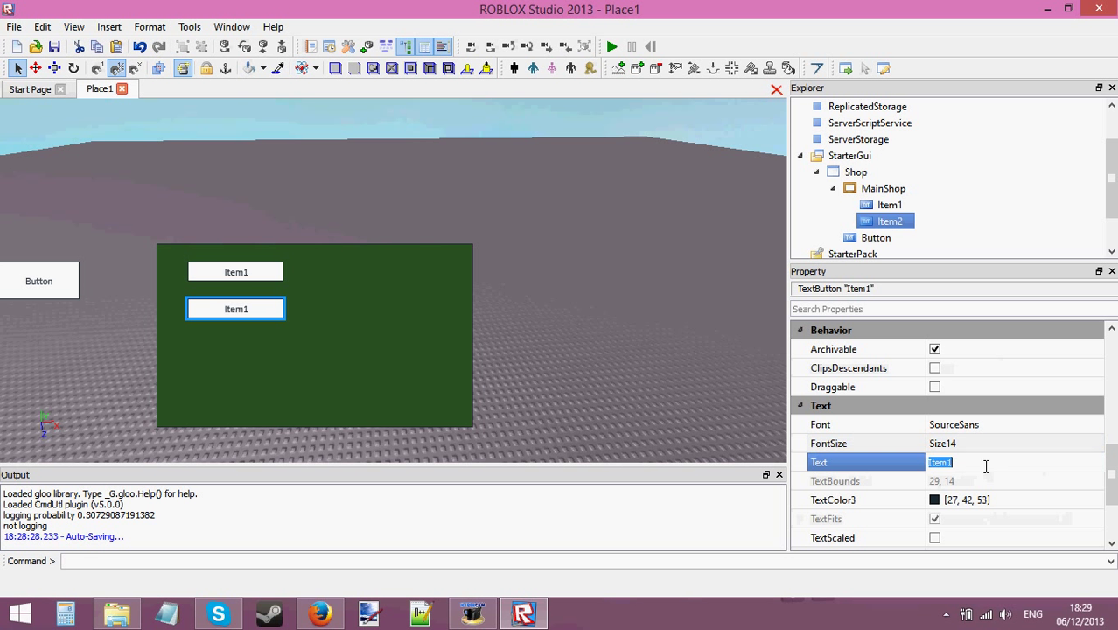
text(Item2)
key(Return)
click(945, 220)
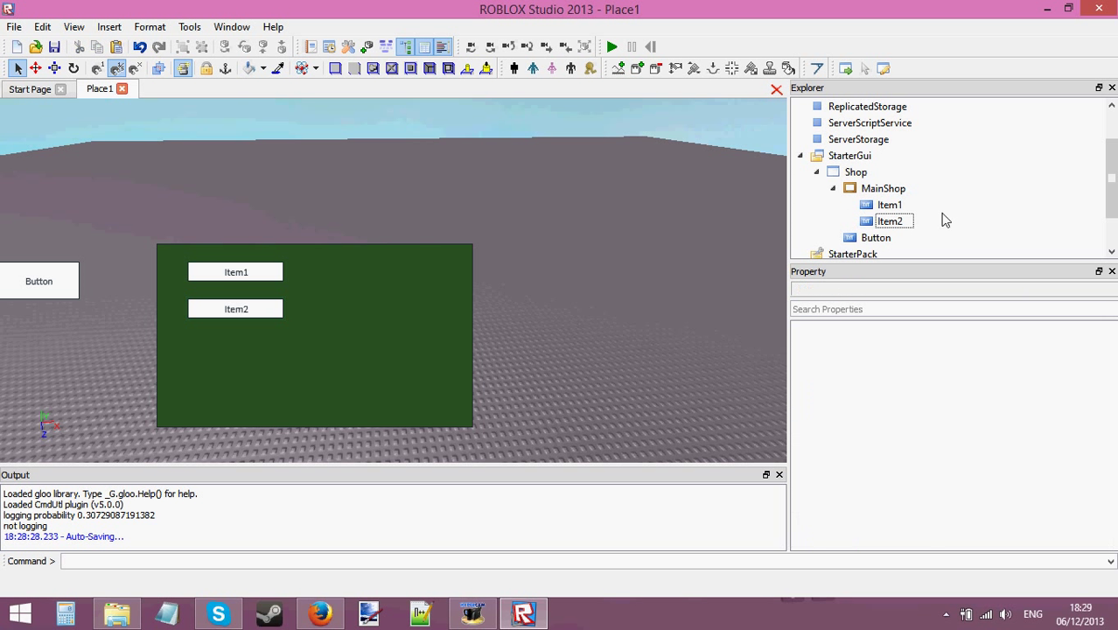
click(883, 188)
click(834, 188)
Set the main Button's Text property to 'Open'.
click(877, 207)
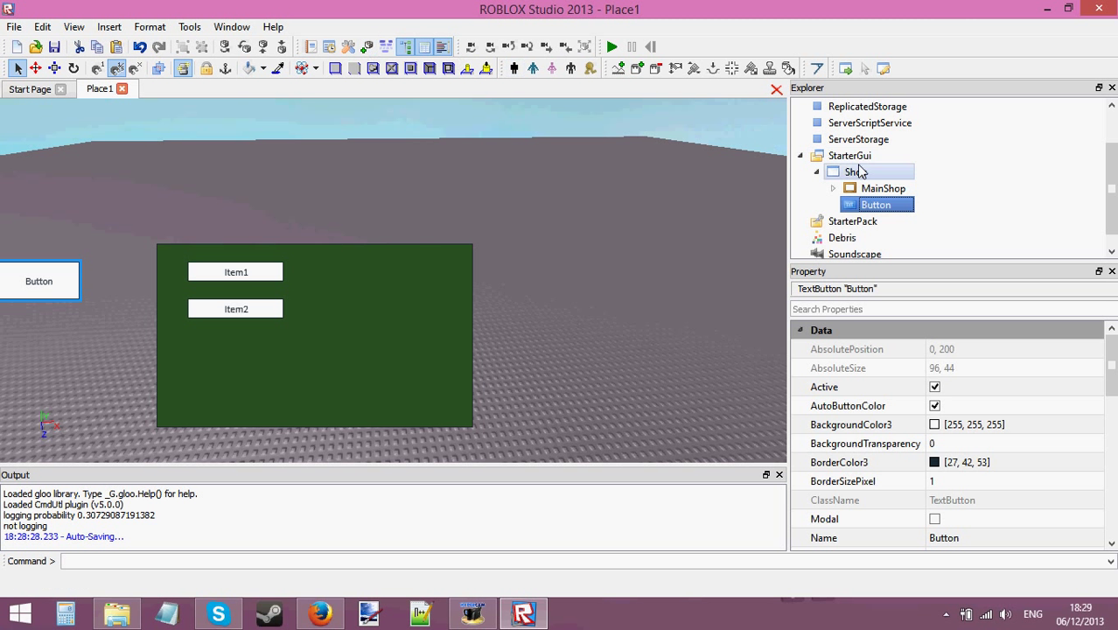
scroll(967, 460, down, 6)
click(967, 520)
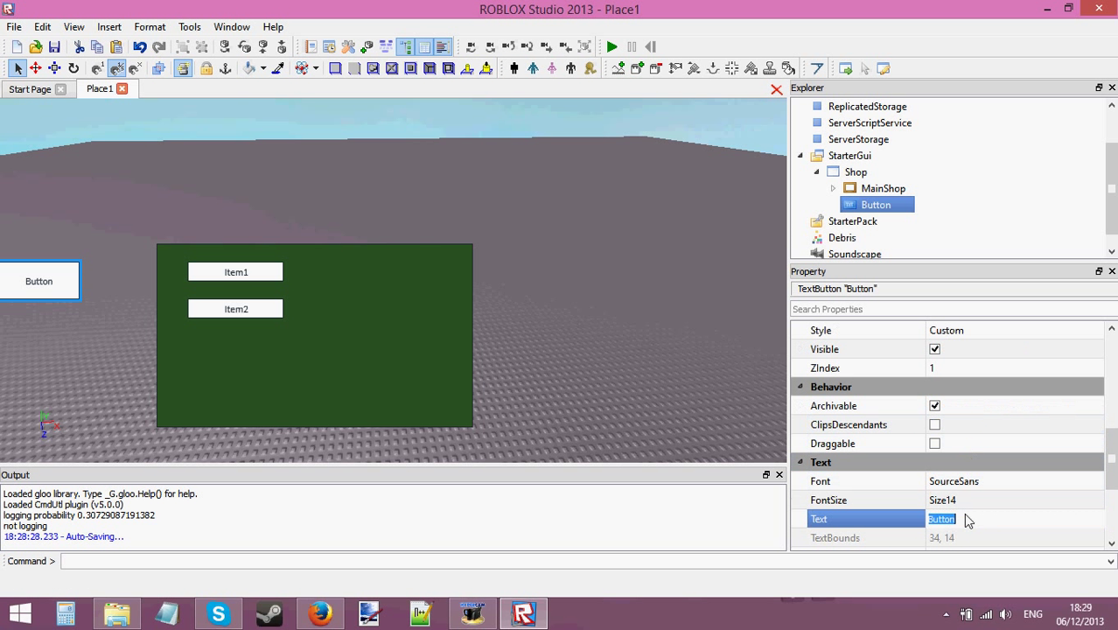
text(Open)
key(Return)
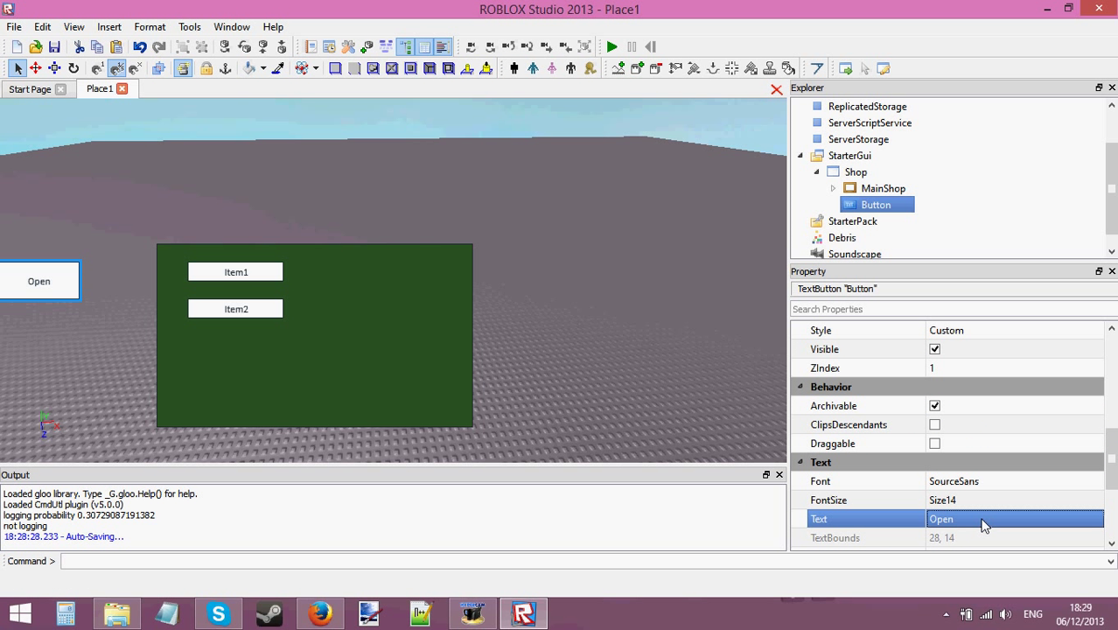
Uncheck Visible on the MainShop frame to hide the shop panel.
click(898, 193)
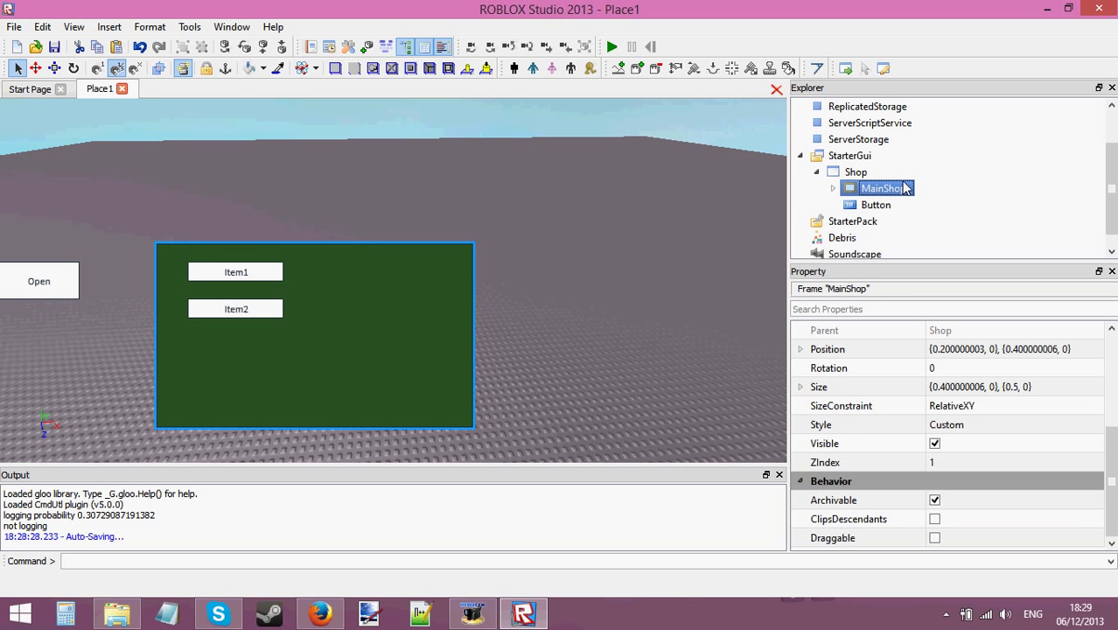
click(935, 444)
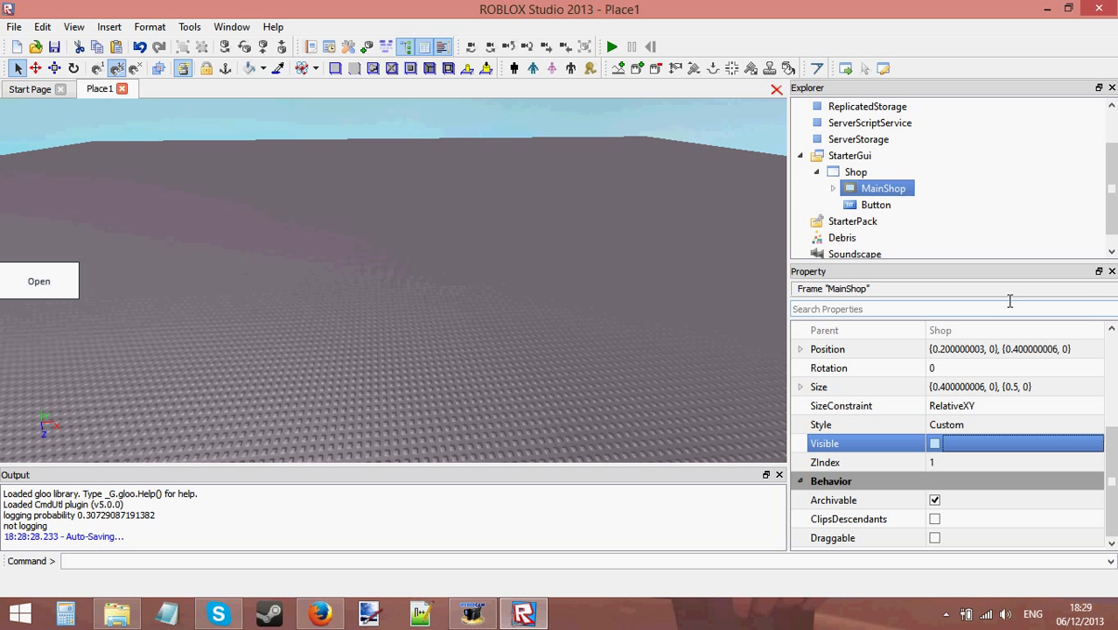
click(972, 230)
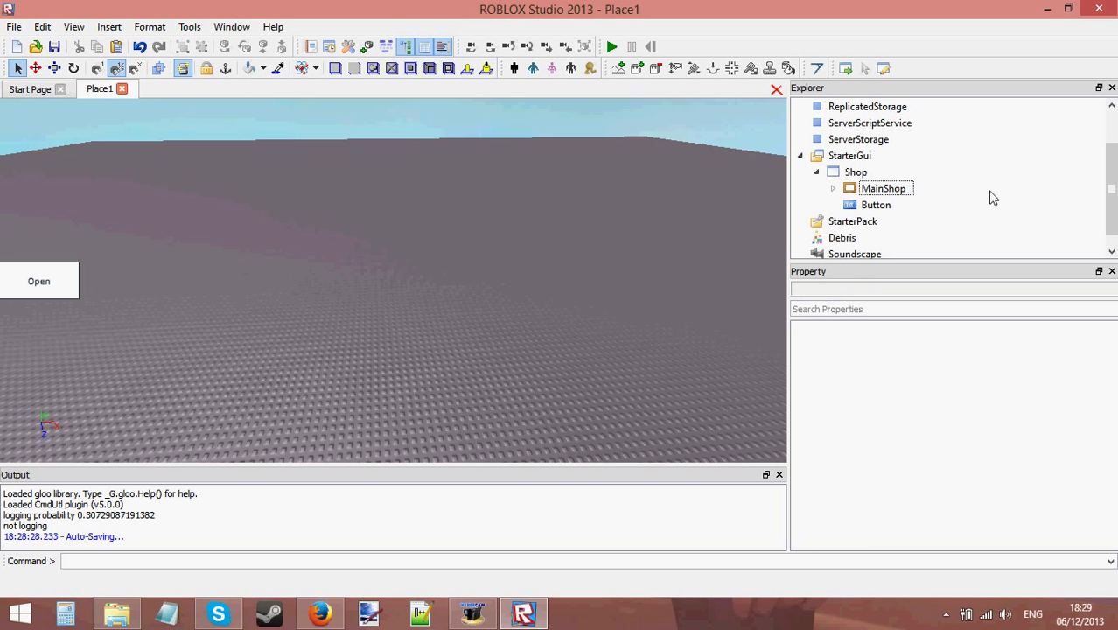
Insert a Script under the Open button via Basic Objects and delete its default print line.
click(880, 210)
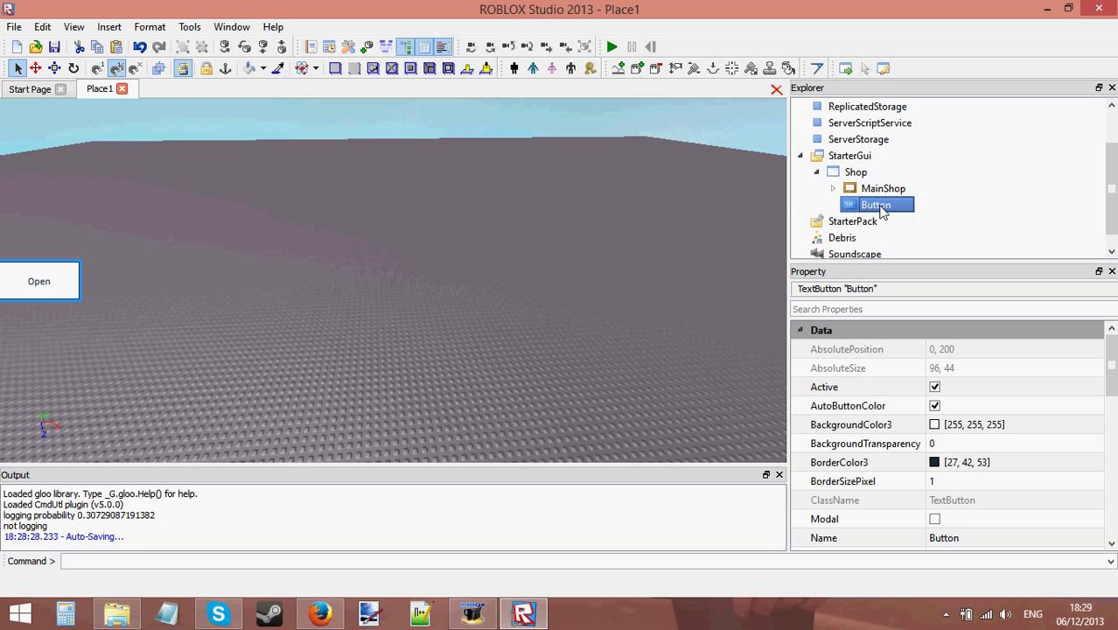
click(367, 46)
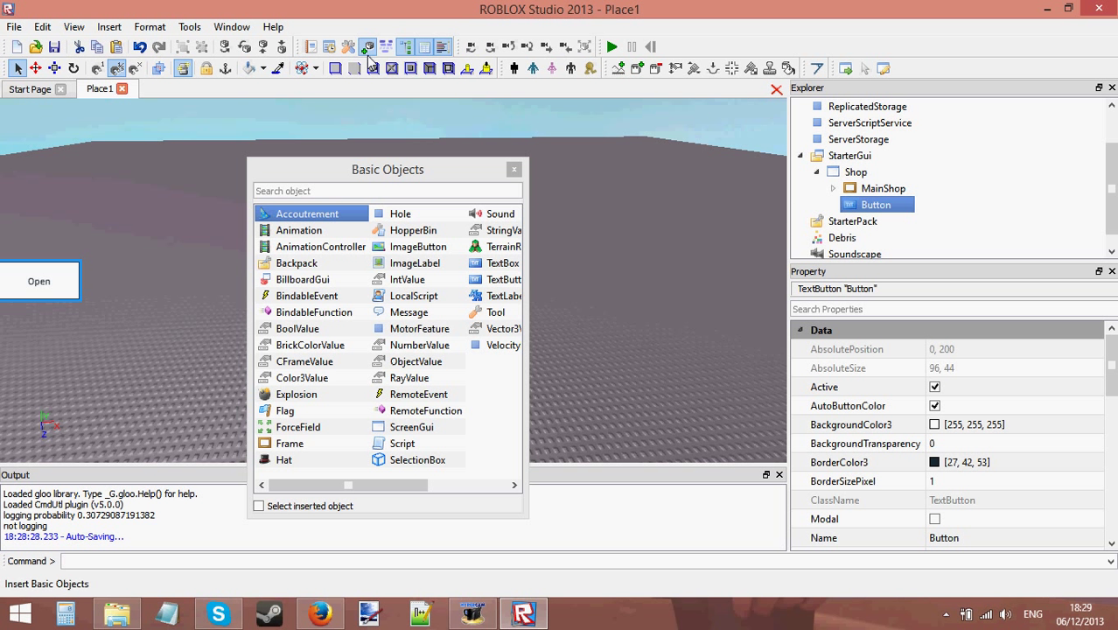
click(434, 448)
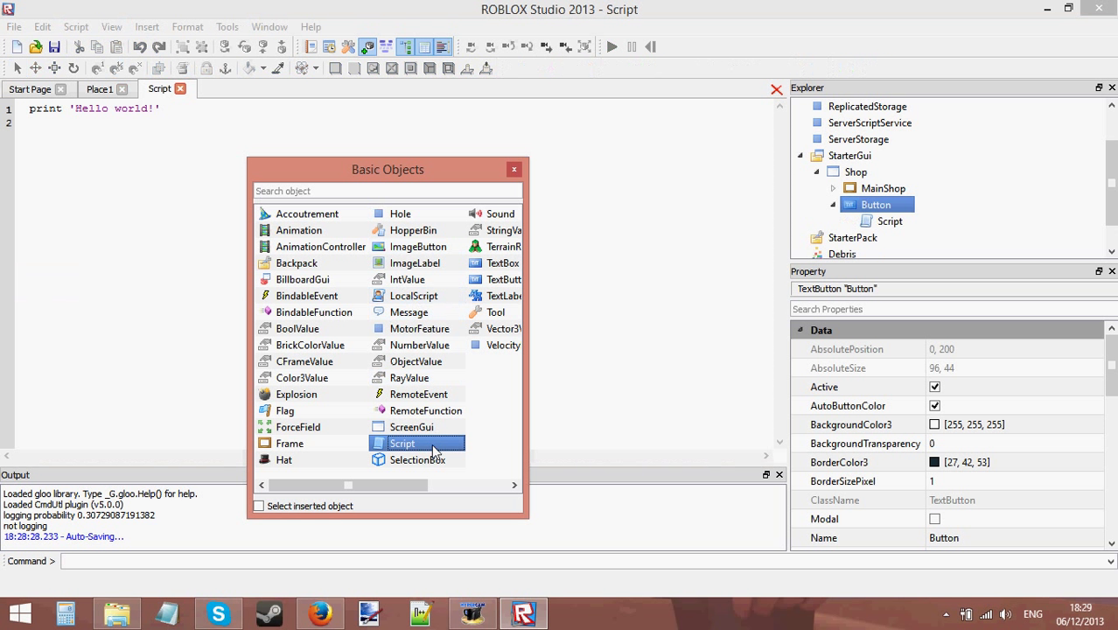
click(515, 169)
key(ctrl+a)
key(BackSpace)
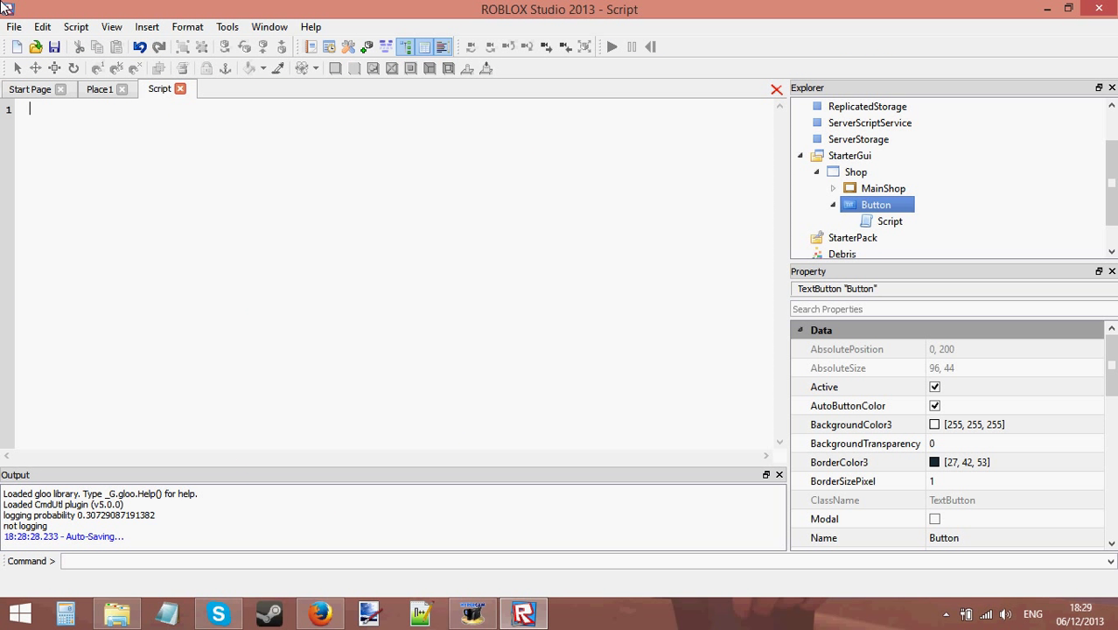